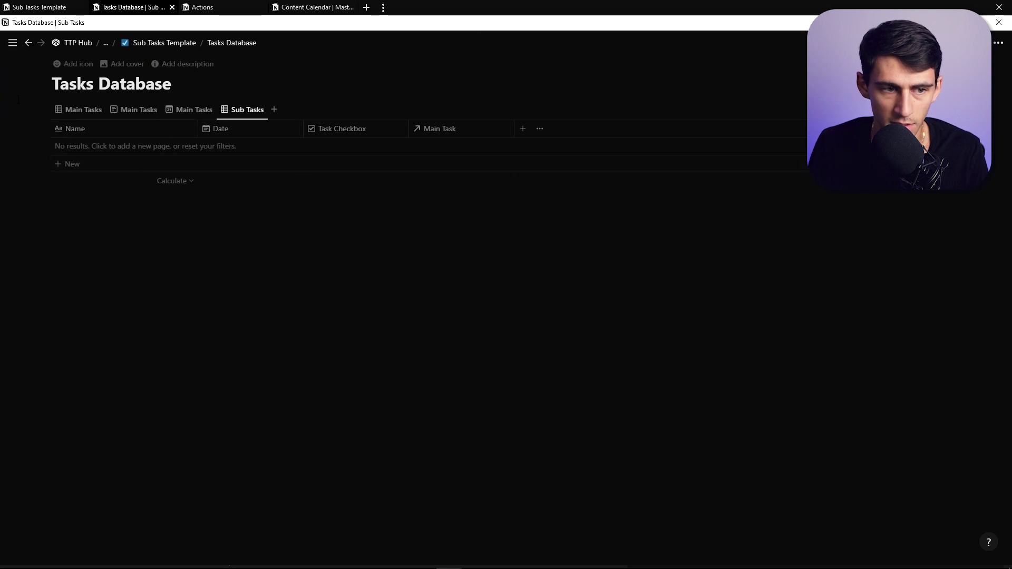
- On Sub Tasks Template, create a new Daily Chores task from the Main Task template
left_click(80, 109)
left_click(243, 110)
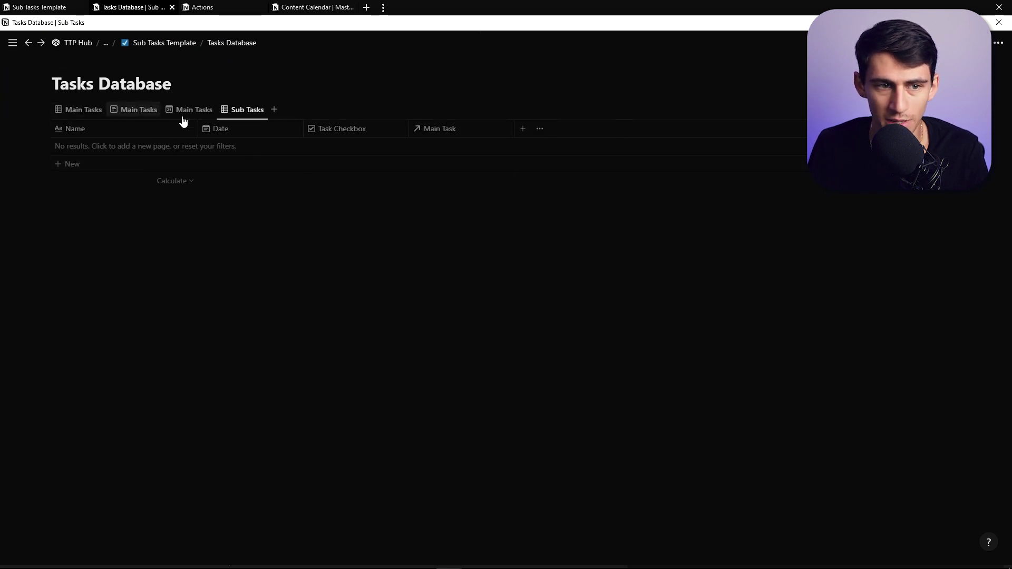
left_click(164, 44)
scroll(337, 179, "down", 2)
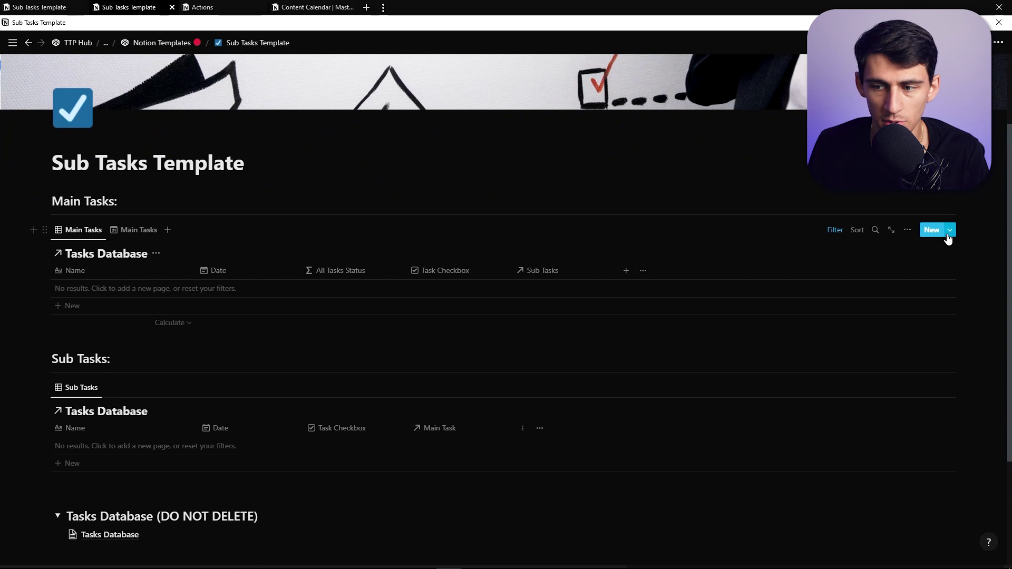
left_click(948, 232)
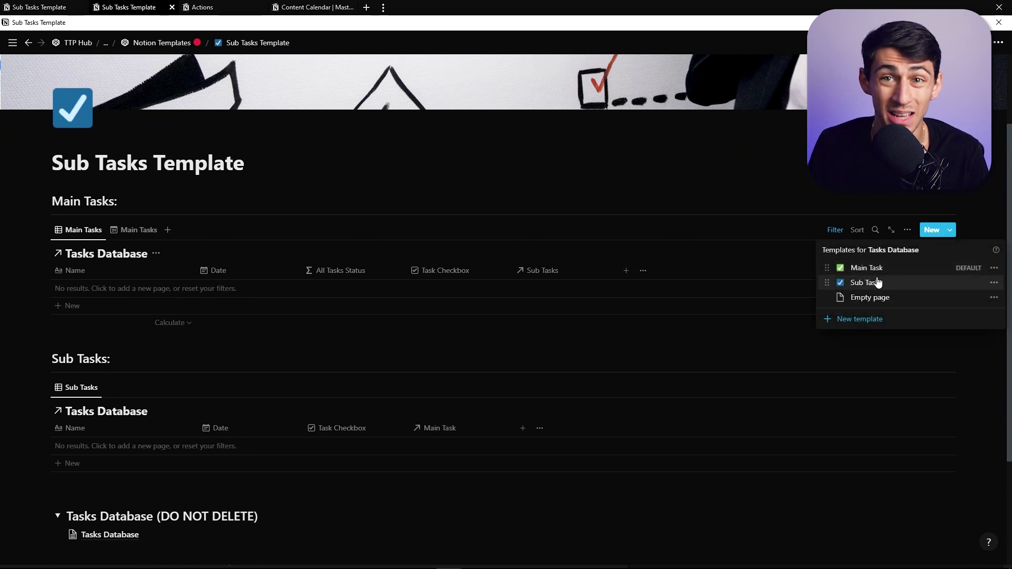
left_click(866, 268)
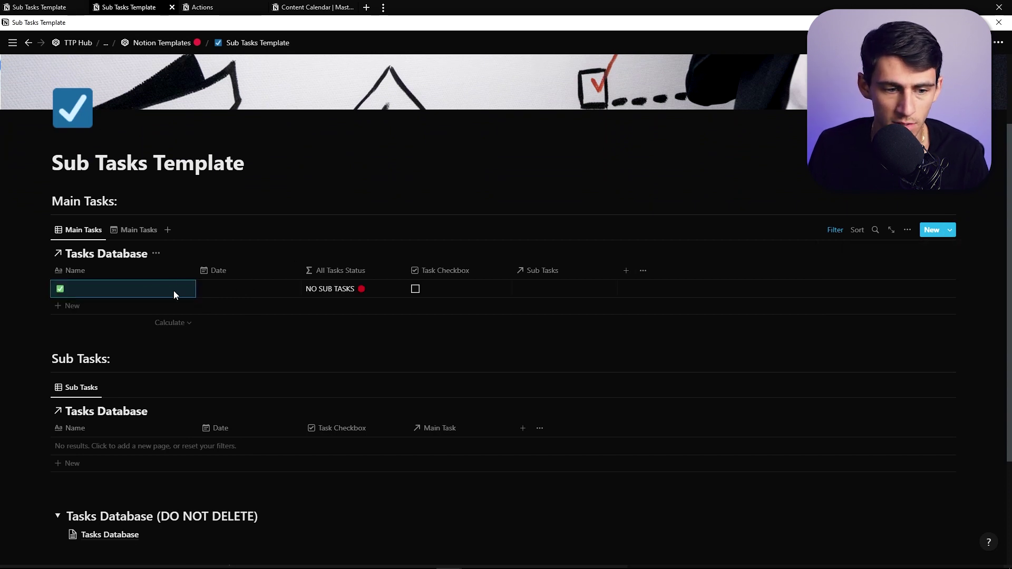
key("Escape")
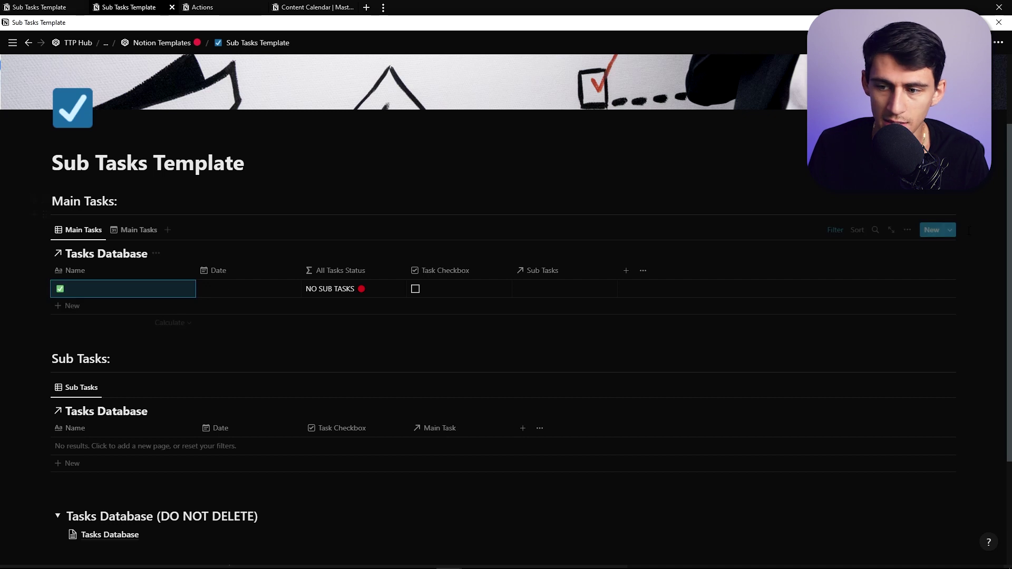
- Check the Main Task template's options, then open the new task as a side page
left_click(950, 231)
left_click(994, 268)
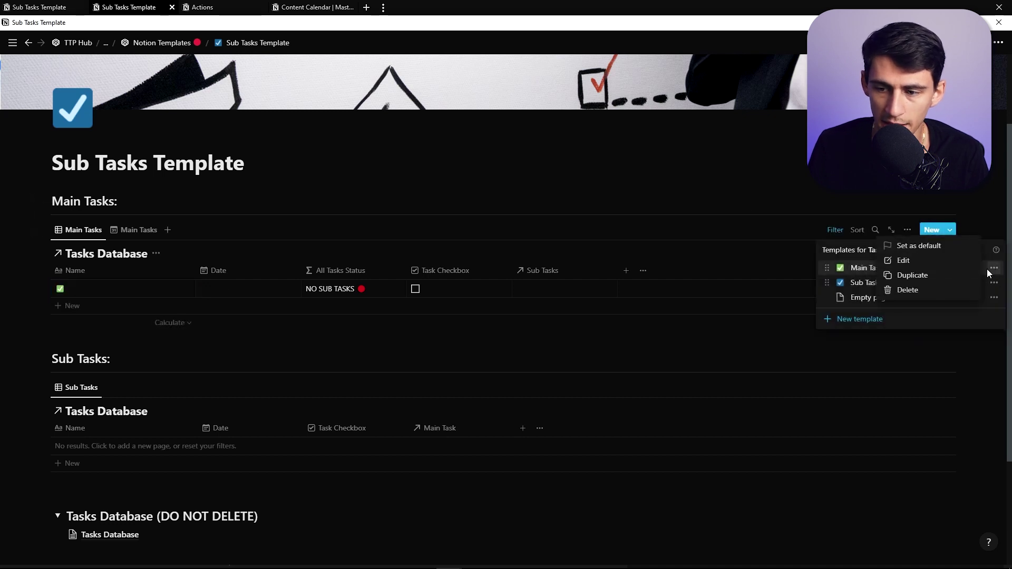
left_click(222, 255)
mouse_move(119, 288)
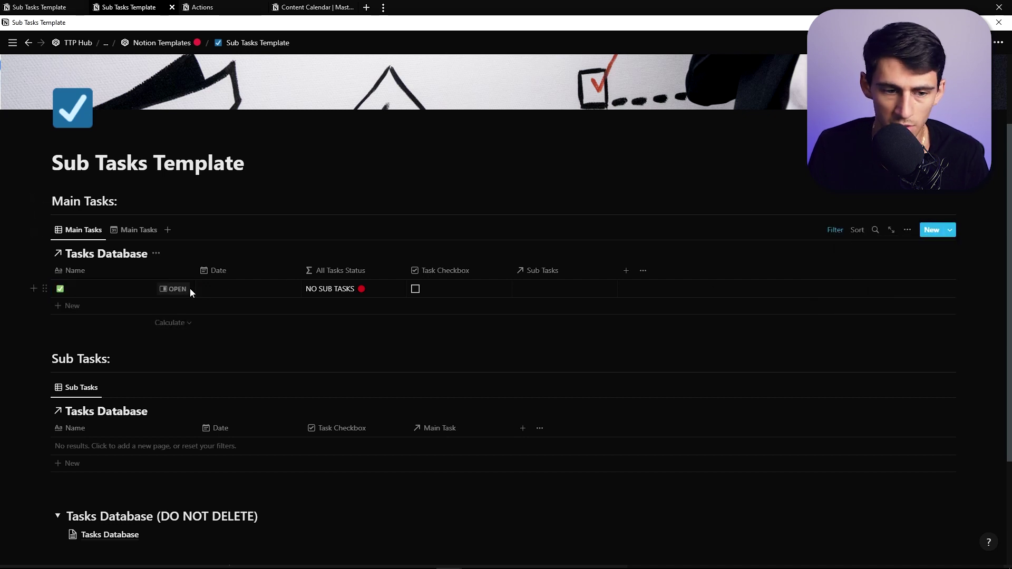
left_click(175, 287)
type("Dail")
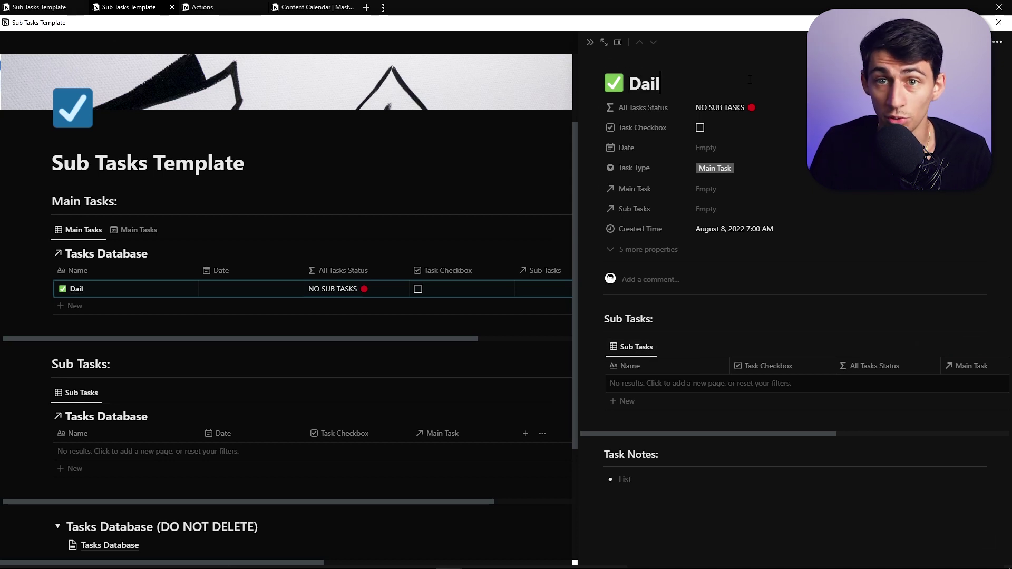
type("y Chores")
- Filter Daily Chores' sub-task list to Main Task contains Daily Chores, save for everyone, and add a row
left_click(863, 347)
left_click(633, 372)
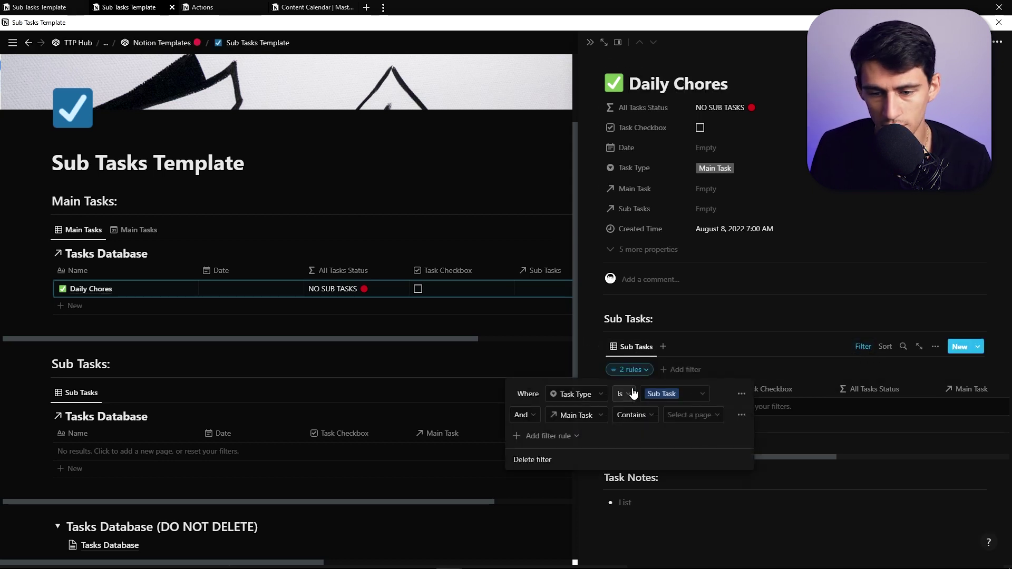
left_click(680, 414)
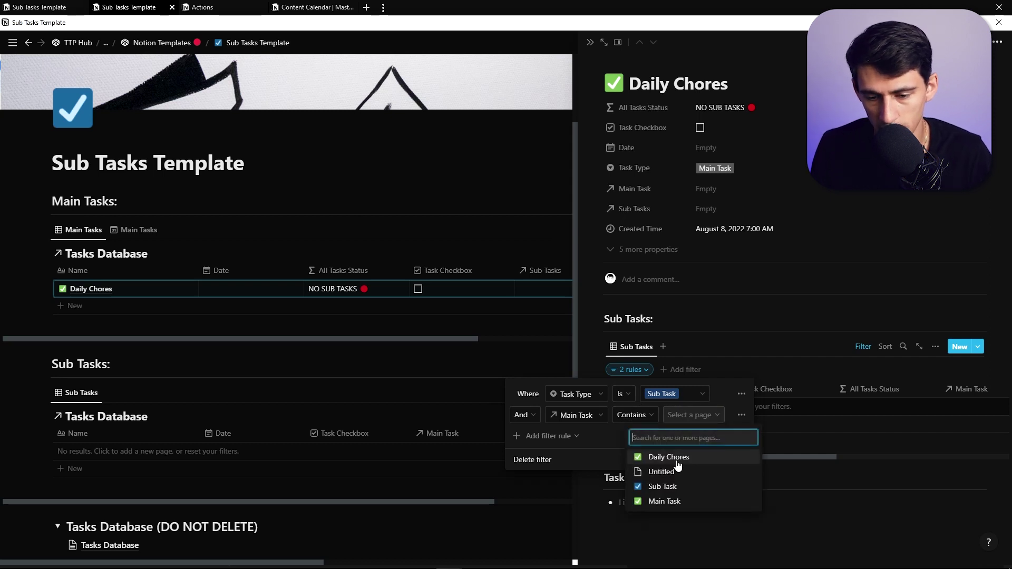
left_click(664, 459)
left_click(719, 349)
left_click(941, 379)
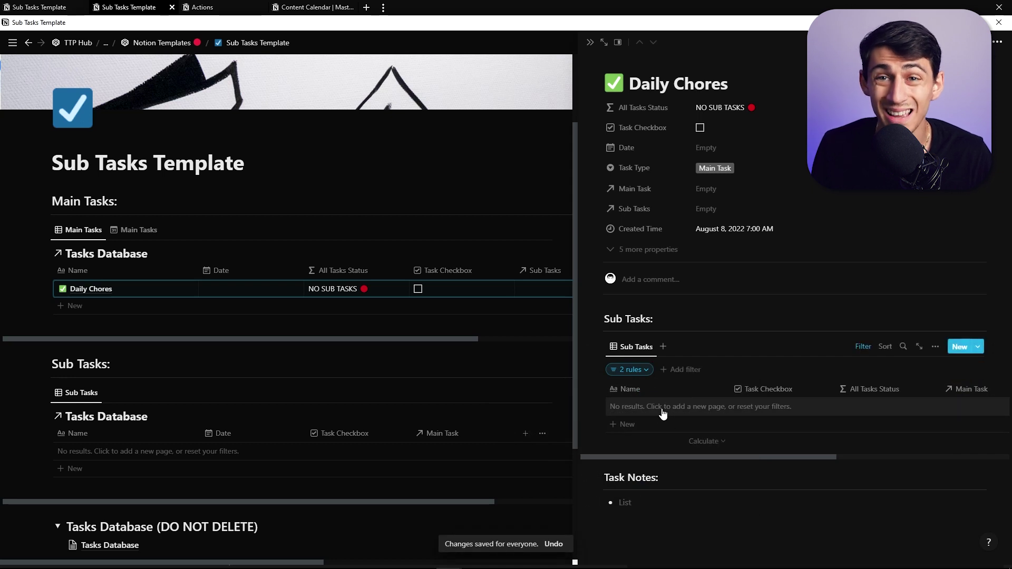
left_click(656, 412)
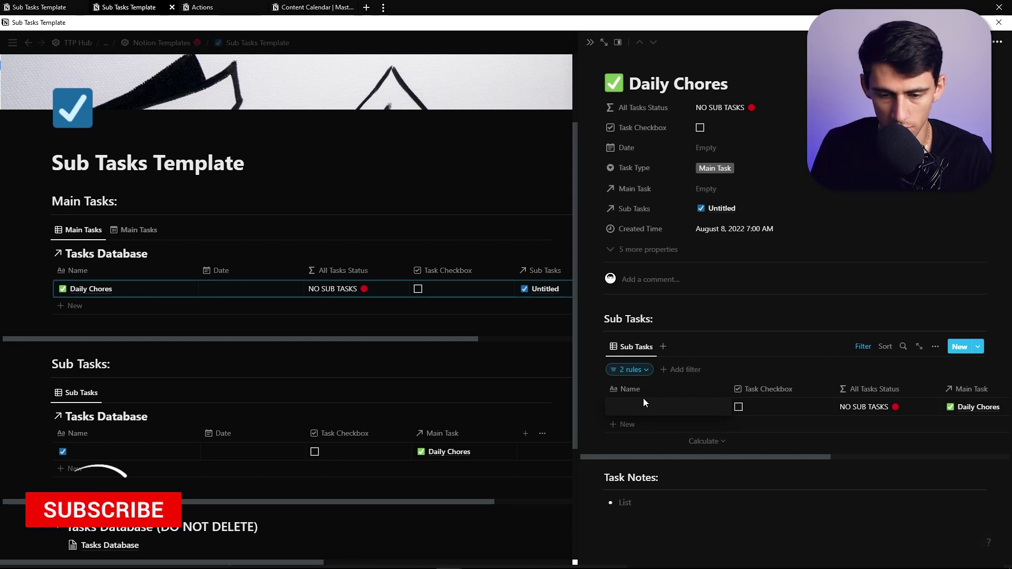
type("Clean Bathroom")
- Enter the sub-tasks Clean Bathroom, Take Out Trash and Vacuum under Daily Chores
key("Return")
type("Take")
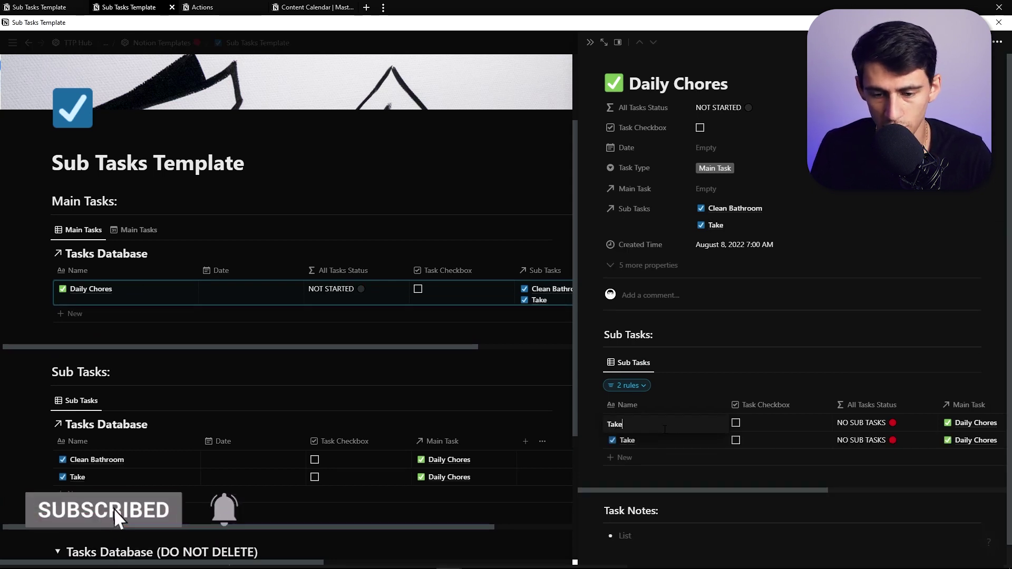
type(" Out Trash")
key("Return")
type("Vacuum")
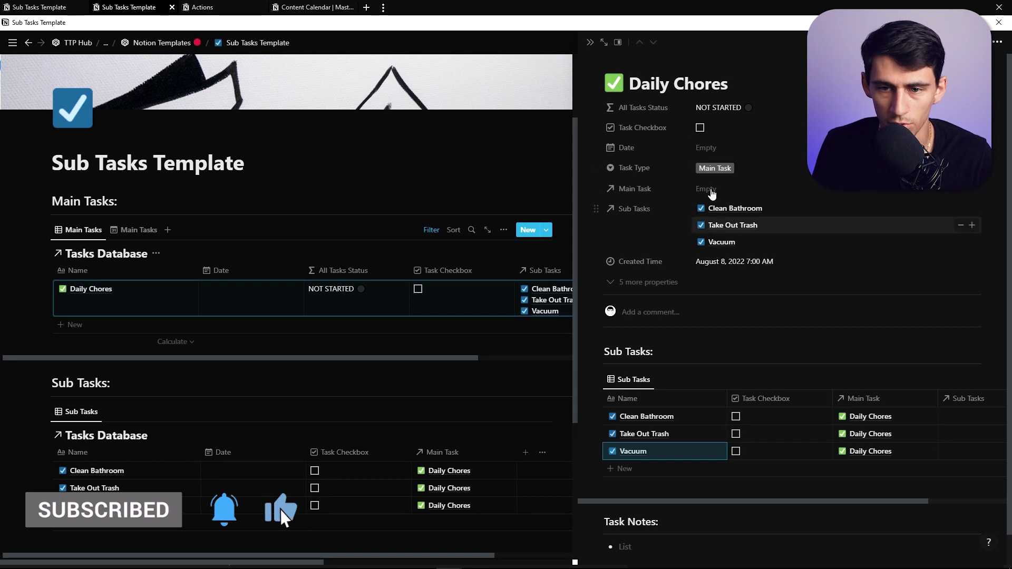
double_click(701, 84)
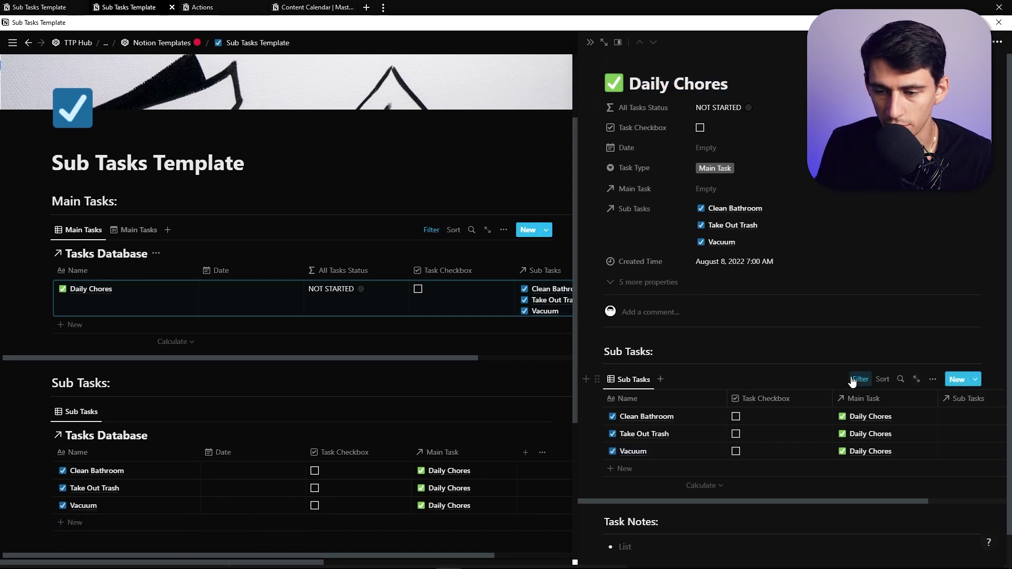
left_click(860, 379)
left_click(627, 402)
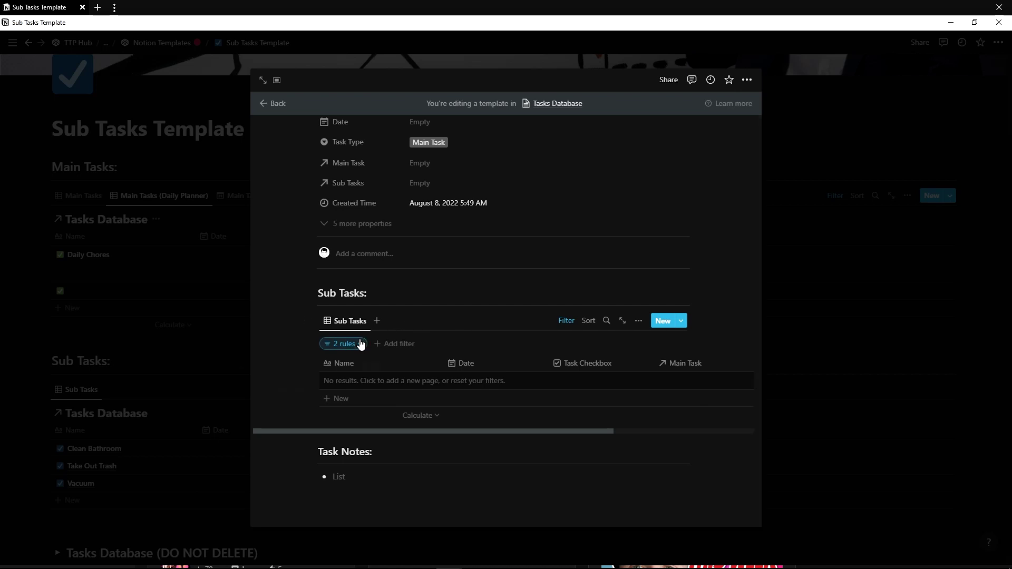
left_click(360, 344)
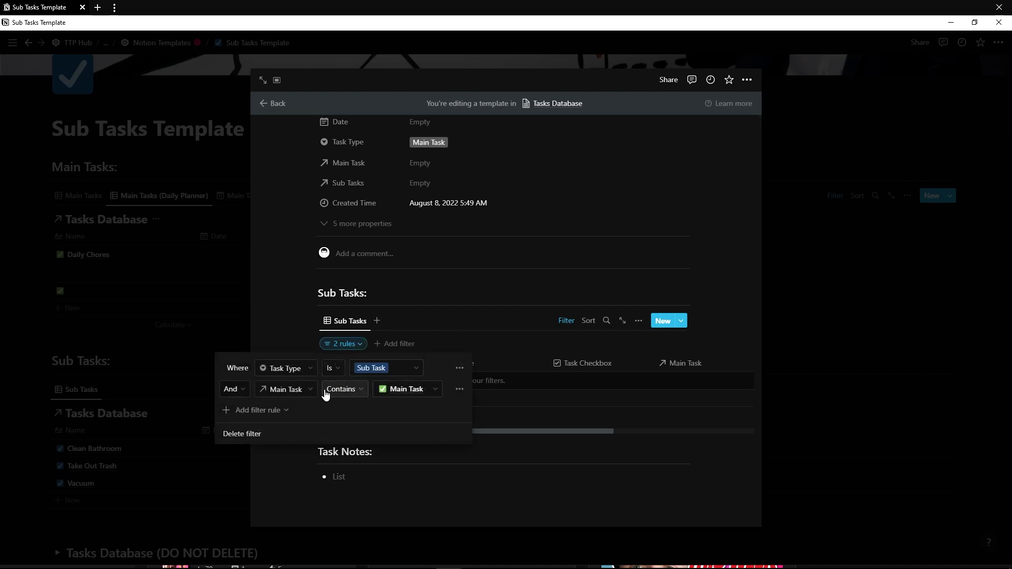
left_click(382, 393)
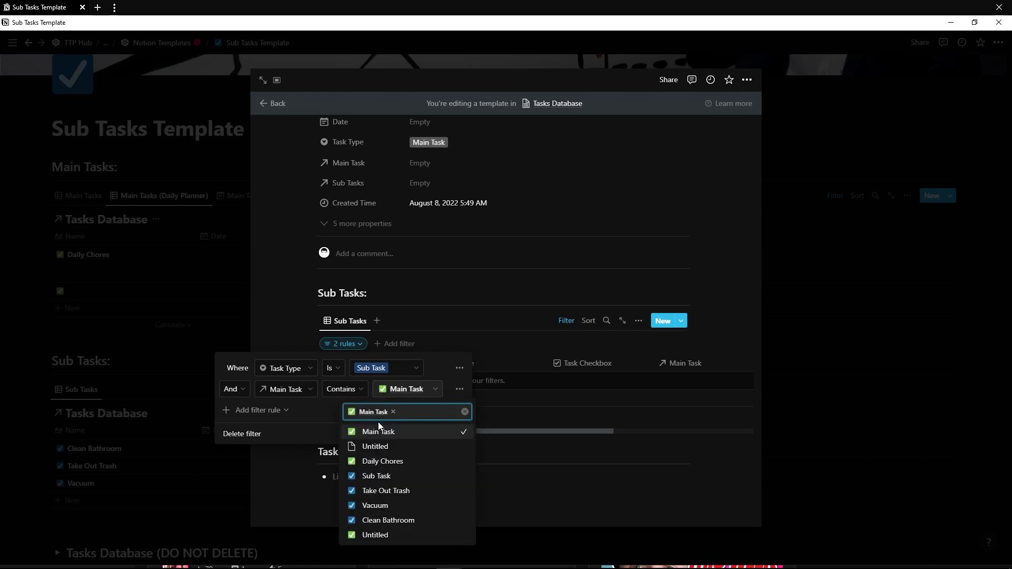
left_click(486, 339)
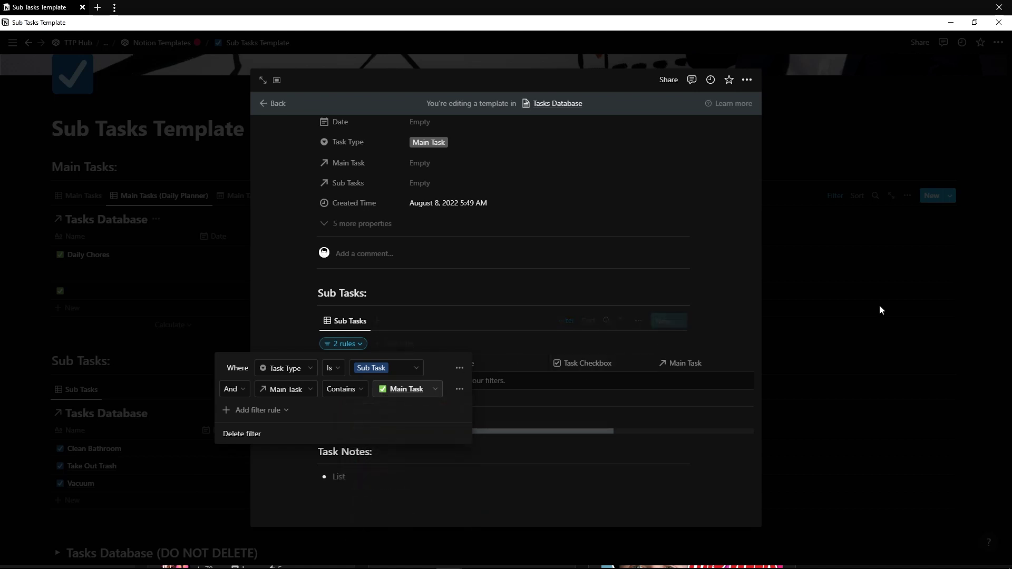
left_click(855, 314)
left_click(131, 314)
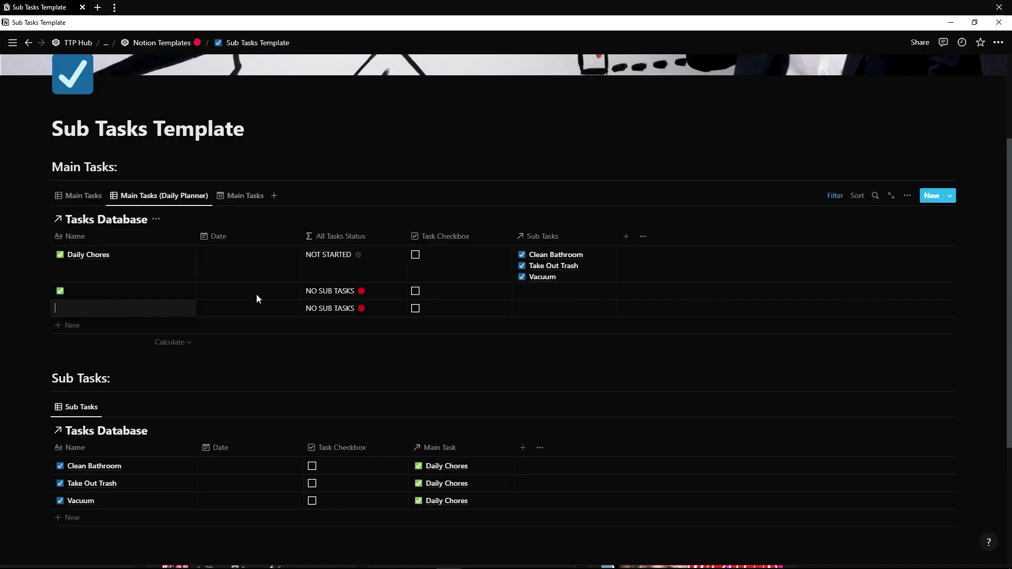
left_click(176, 309)
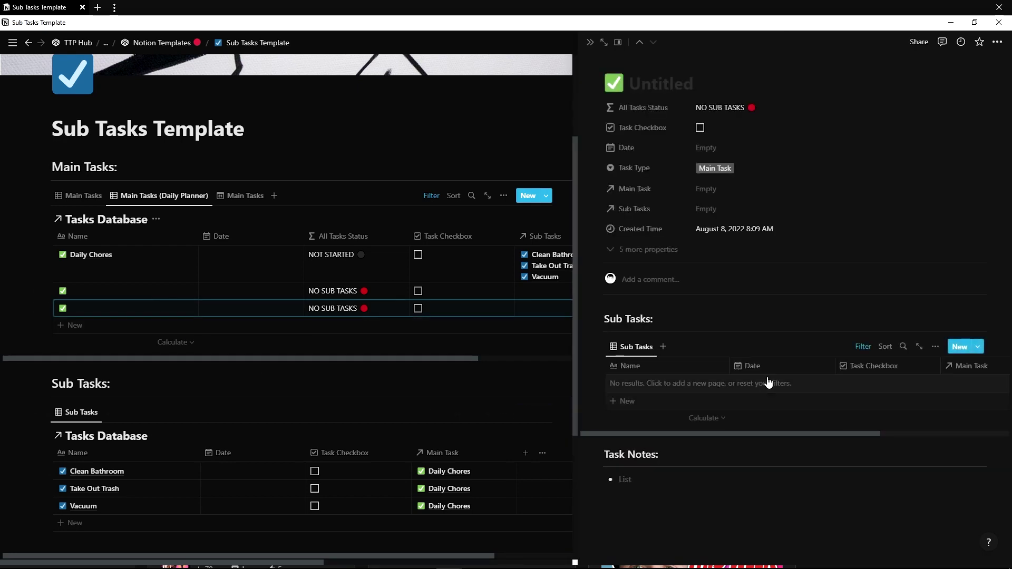
mouse_move(637, 347)
left_click(866, 353)
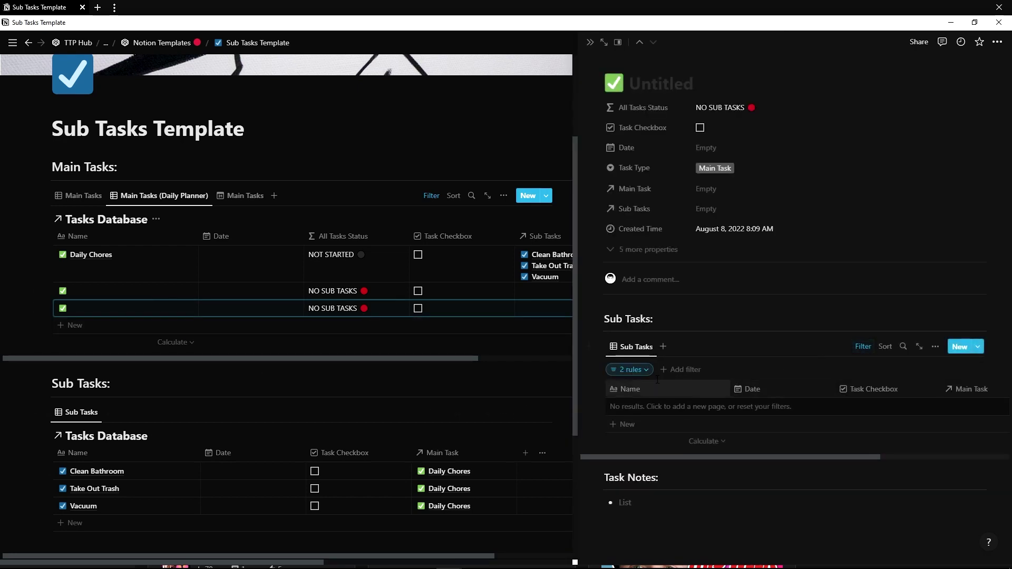
left_click(630, 369)
left_click(645, 83)
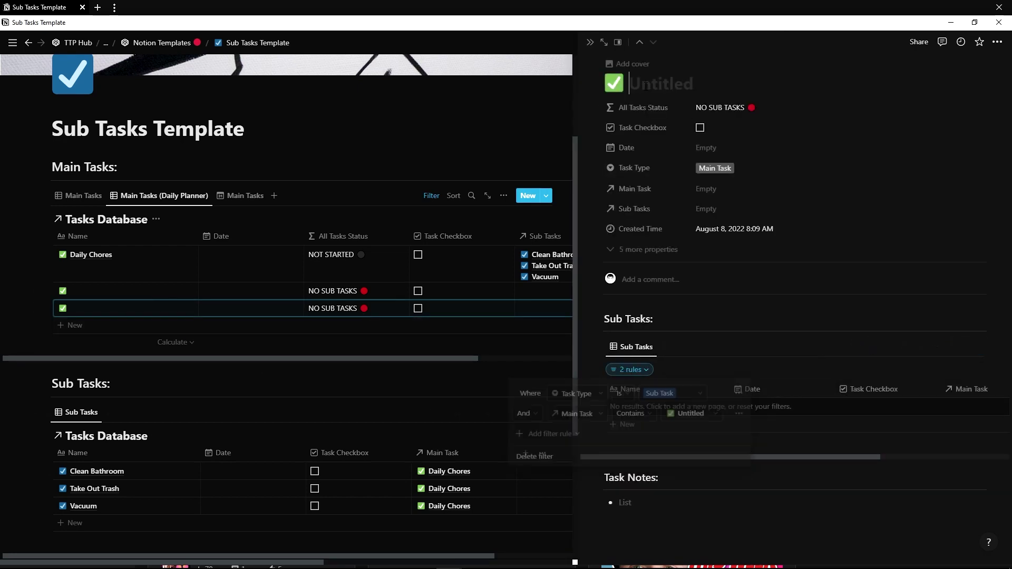
type("Change the name")
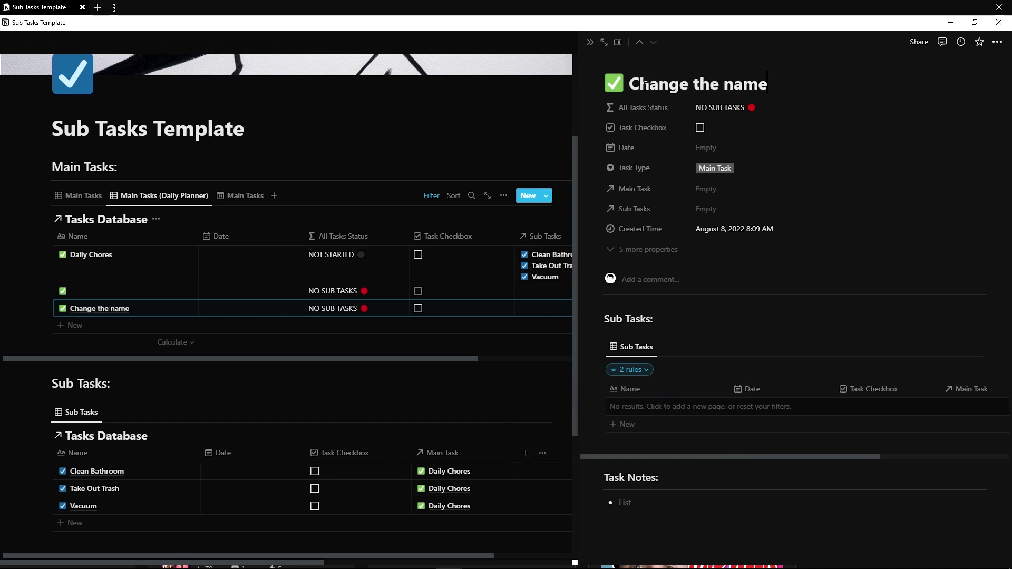
left_click(626, 369)
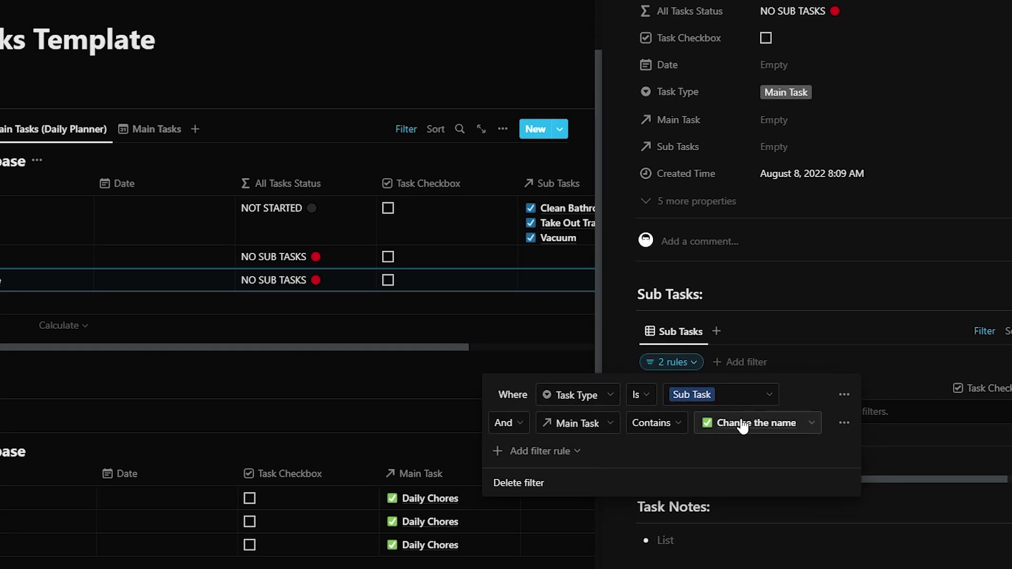
mouse_move(765, 348)
left_click(765, 335)
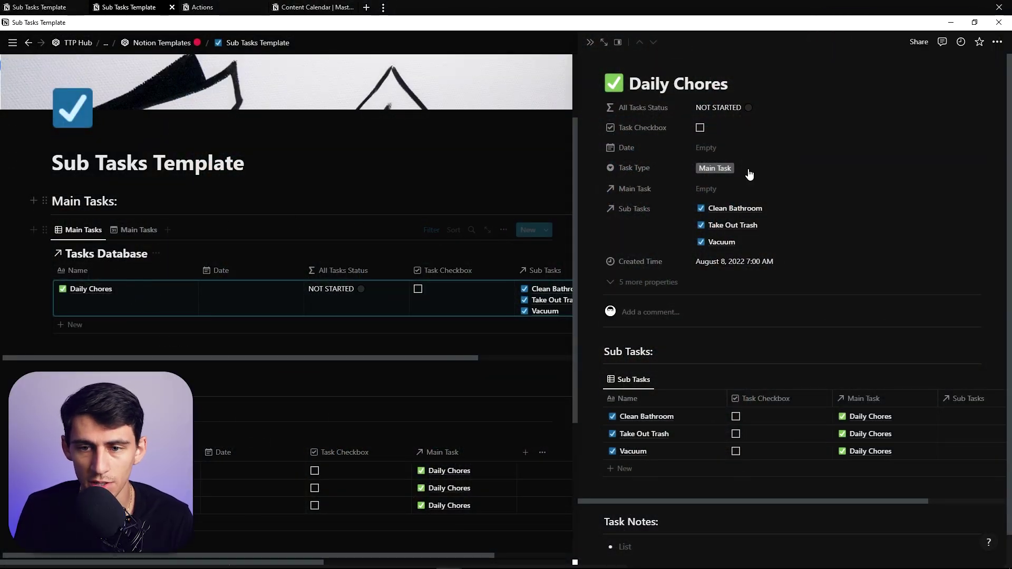
- Inspect the All Tasks Status formula, then delete and restore the three sub-tasks
left_click(771, 108)
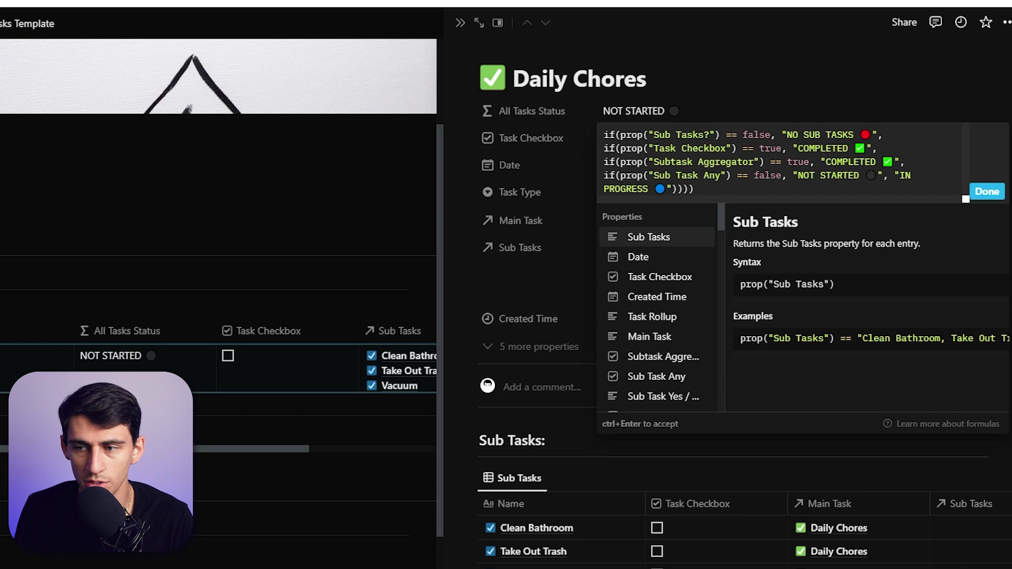
left_click(981, 193)
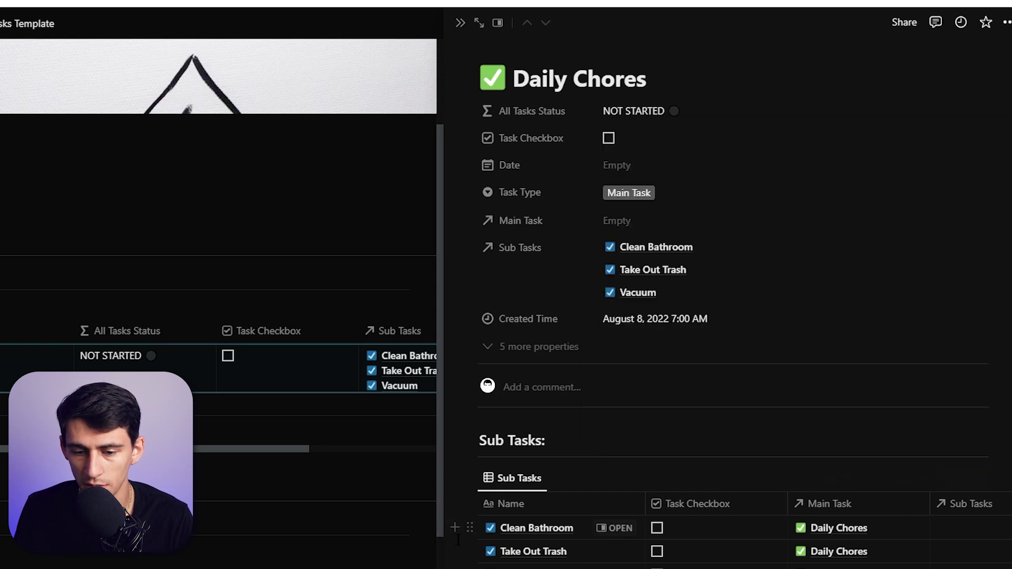
key("Delete")
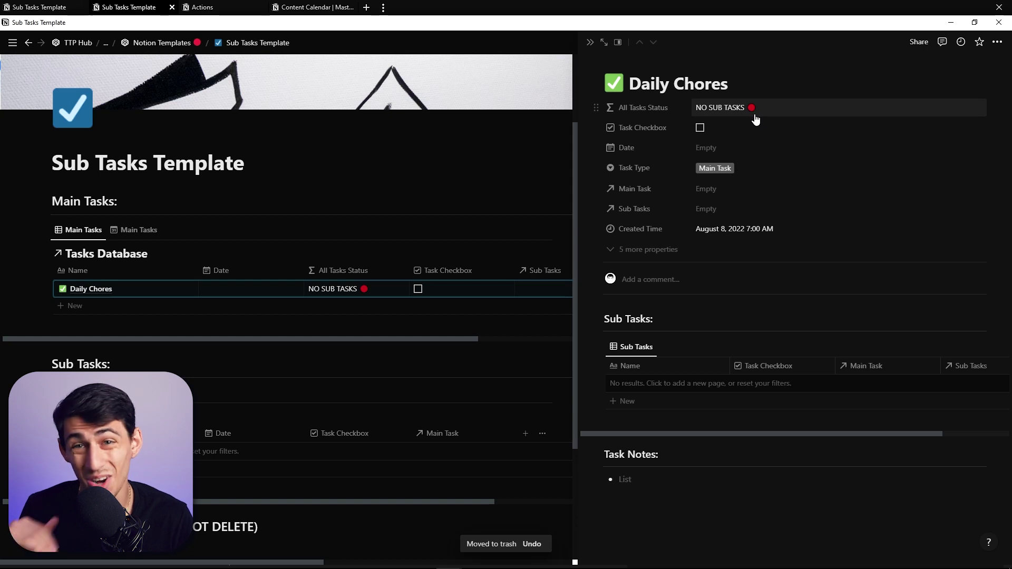
key("ctrl+z")
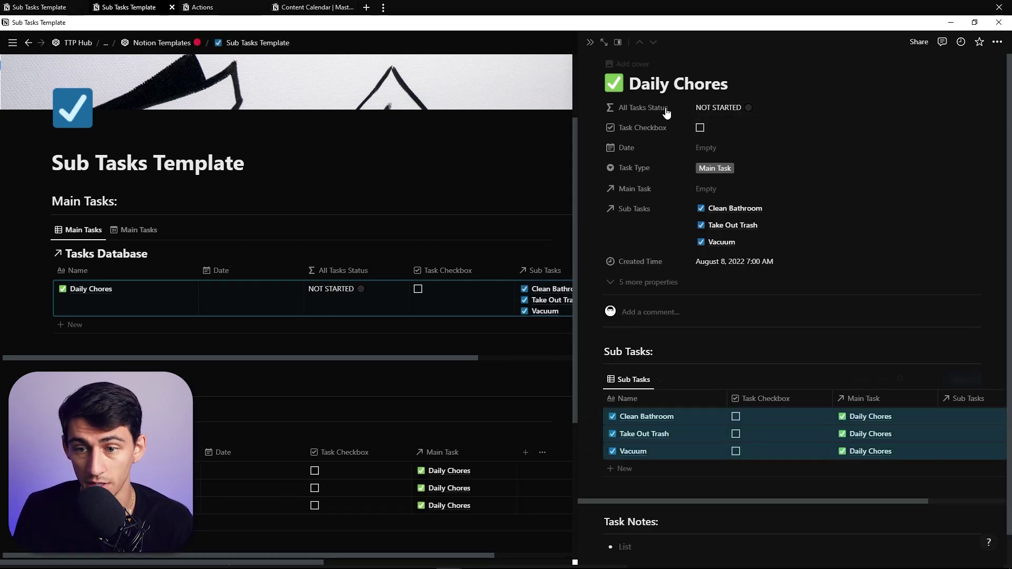
- Tick and untick the sub-tasks and Daily Chores' own checkbox, then reopen the status formula
left_click(735, 417)
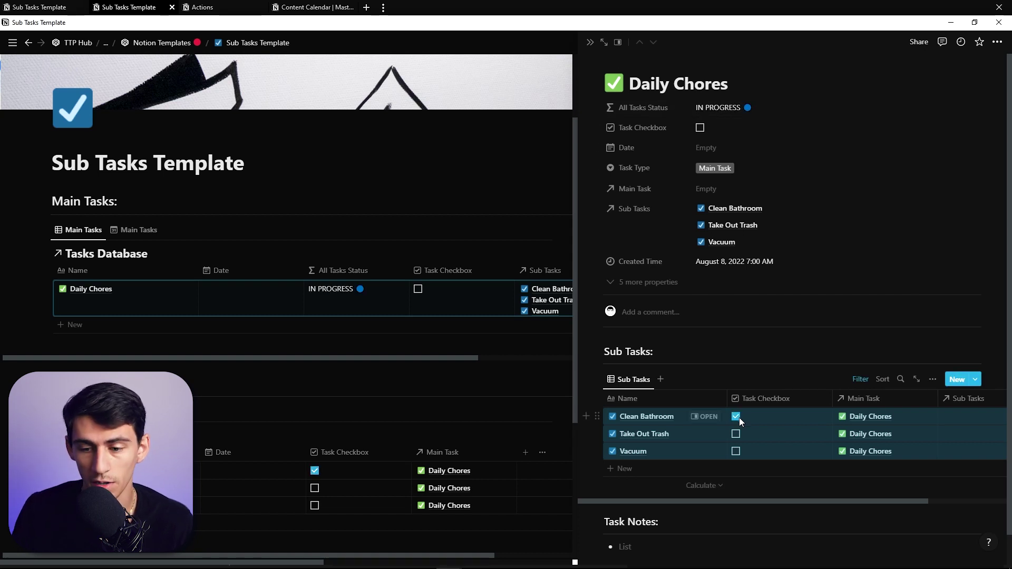
left_click(739, 434)
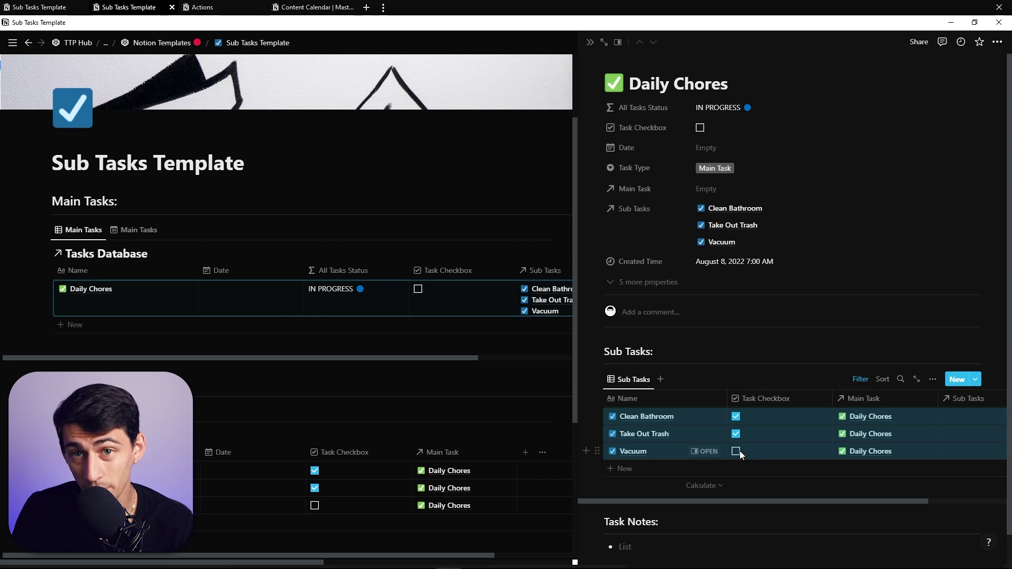
left_click(736, 452)
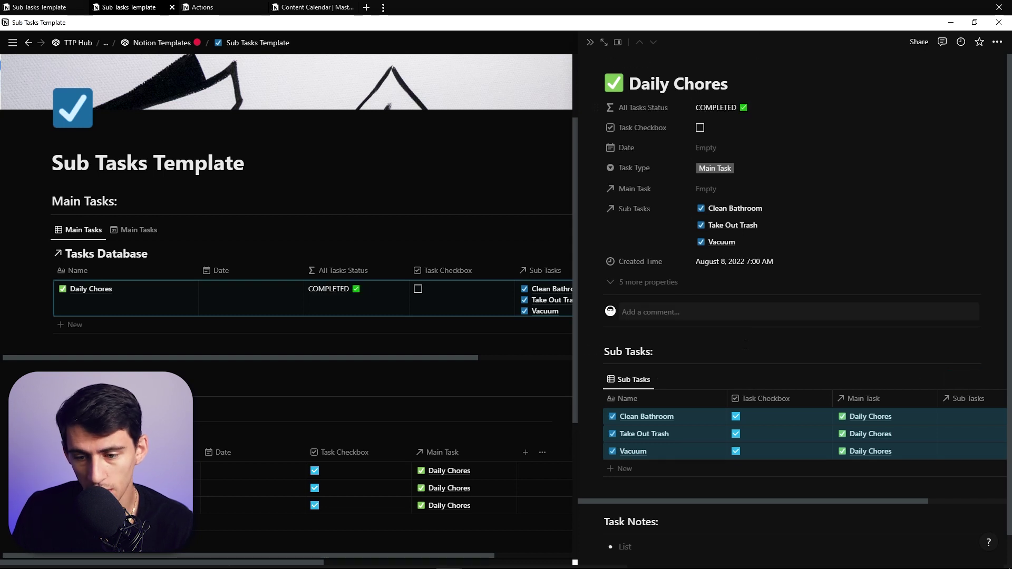
left_click(735, 416)
left_click(736, 452)
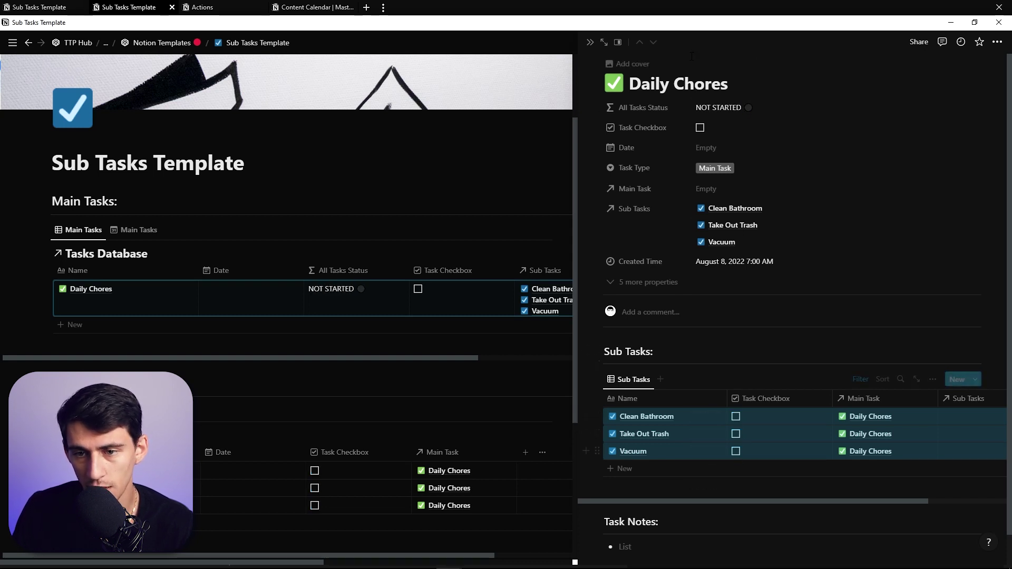
left_click(714, 129)
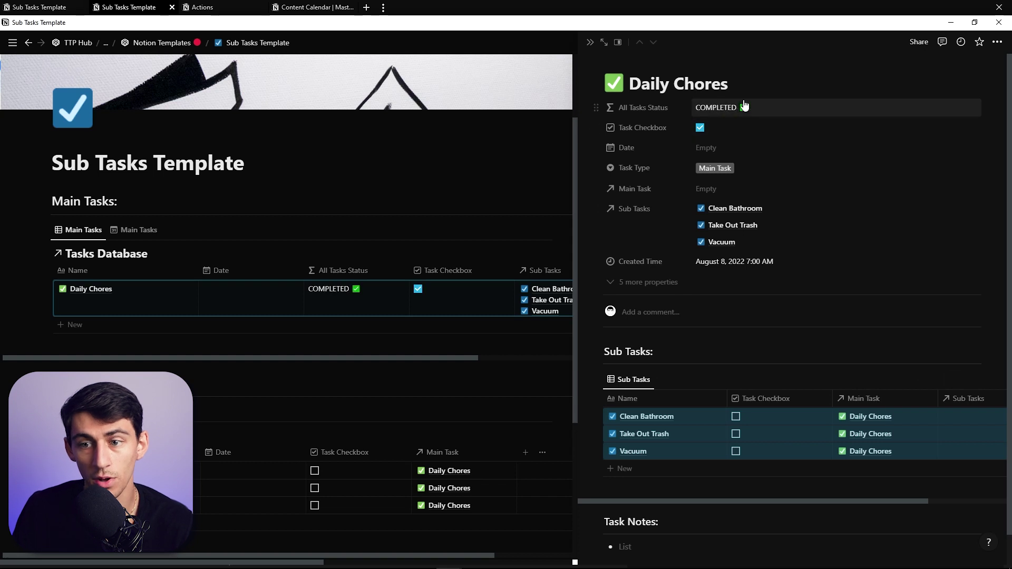
left_click(717, 129)
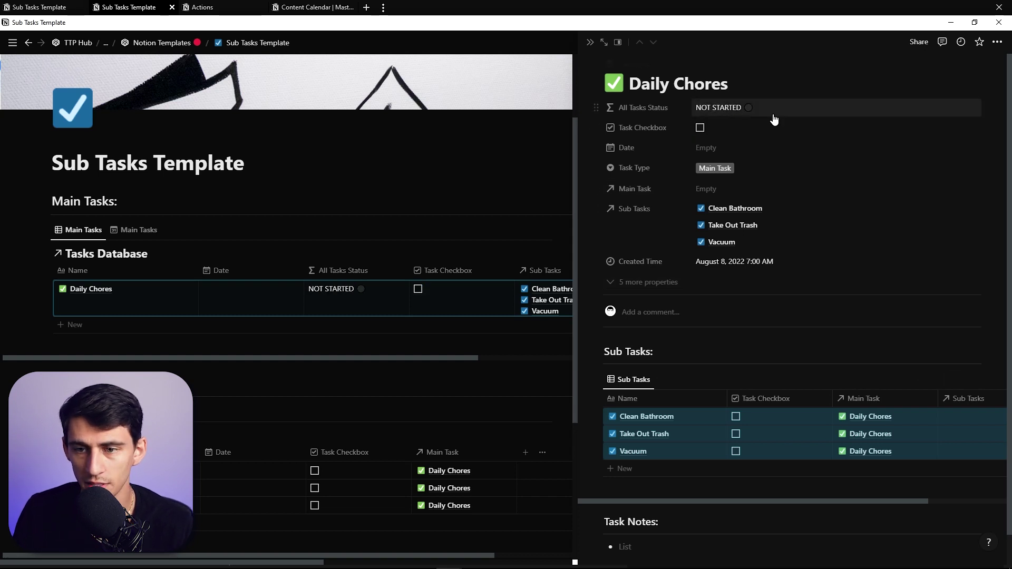
left_click(831, 112)
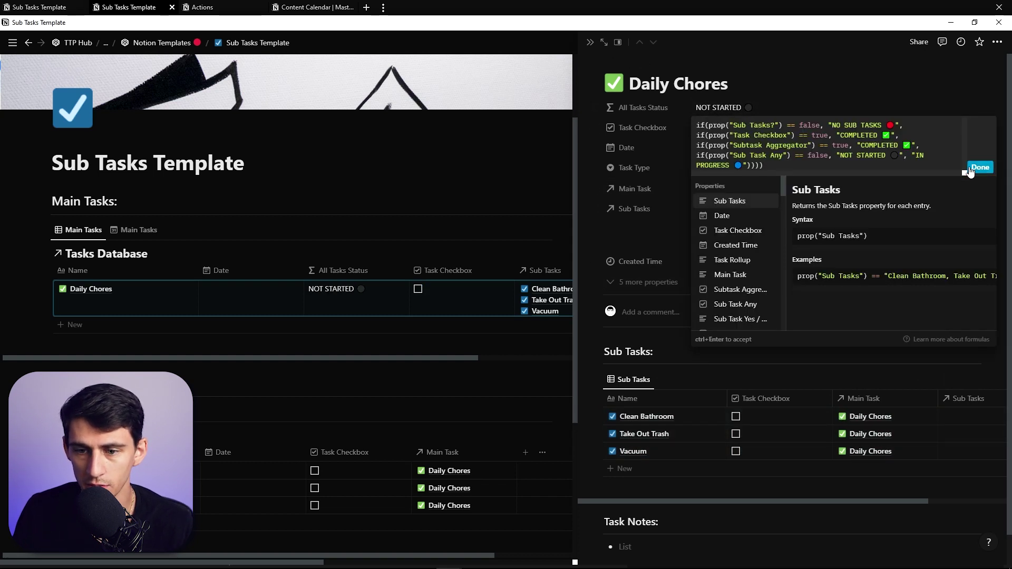
- Close the formula, reveal the five hidden properties, and inspect the Main Task property settings
left_click(970, 170)
left_click(637, 283)
scroll(796, 159, "down", 2)
scroll(739, 192, "down", 2)
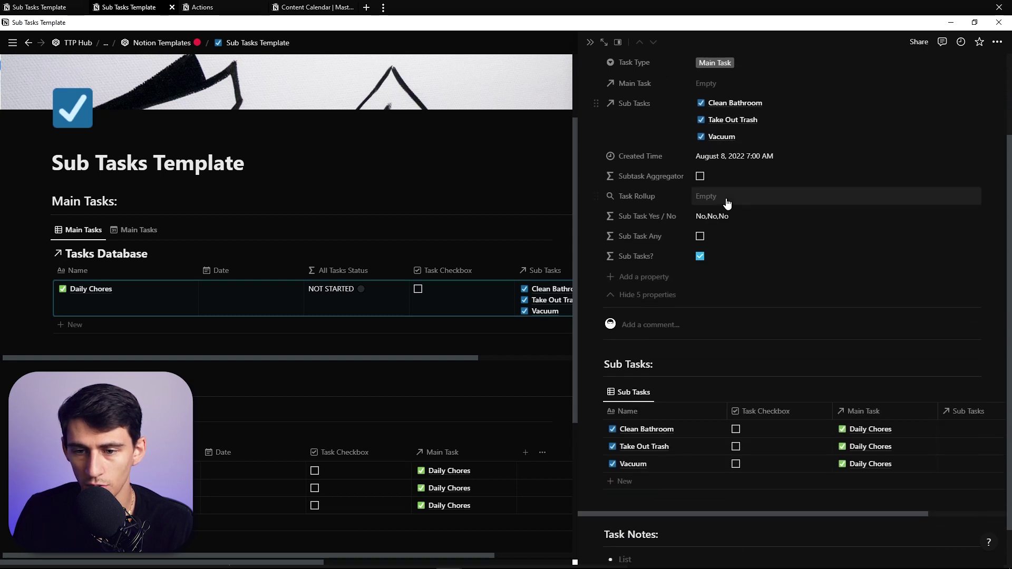
scroll(690, 246, "up", 2)
scroll(677, 197, "up", 2)
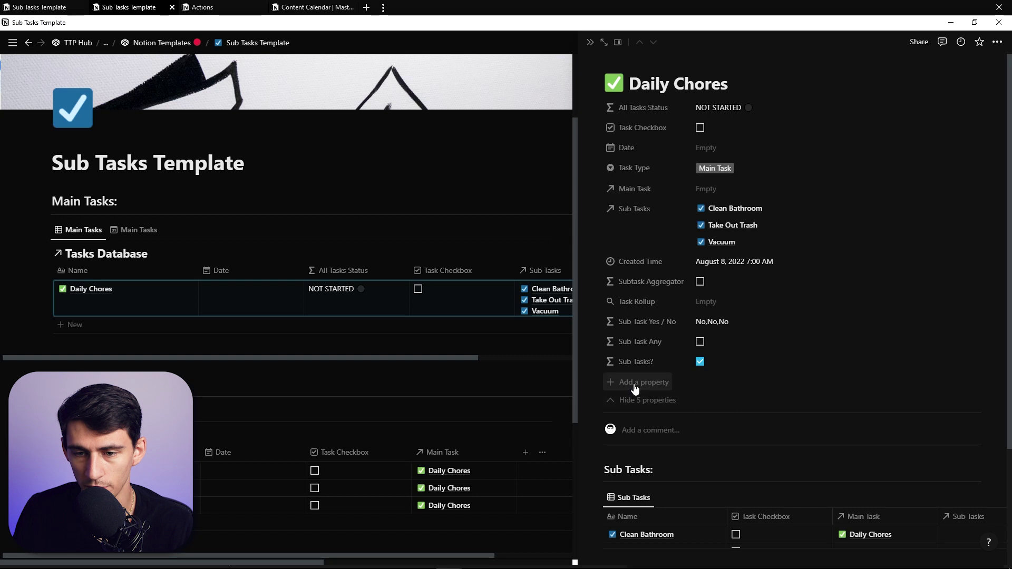
left_click(644, 189)
left_click(639, 225)
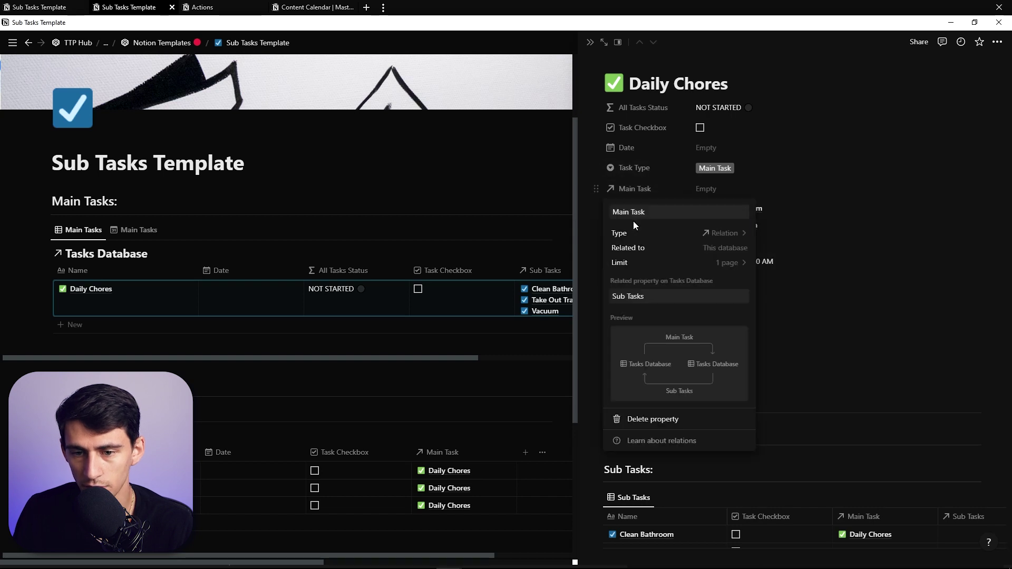
left_click(801, 231)
left_click(711, 153)
scroll(711, 153, "down", 3)
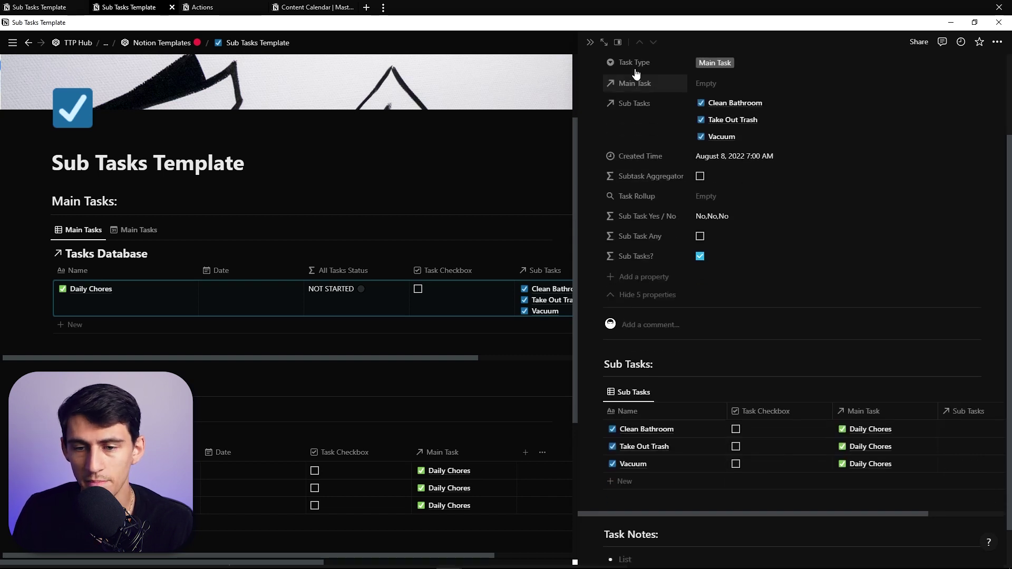
scroll(610, 126, "up", 1)
scroll(611, 125, "up", 1)
- Review the Main Task relation's page limit and the Sub Tasks relation settings
left_click(610, 137)
left_click(633, 173)
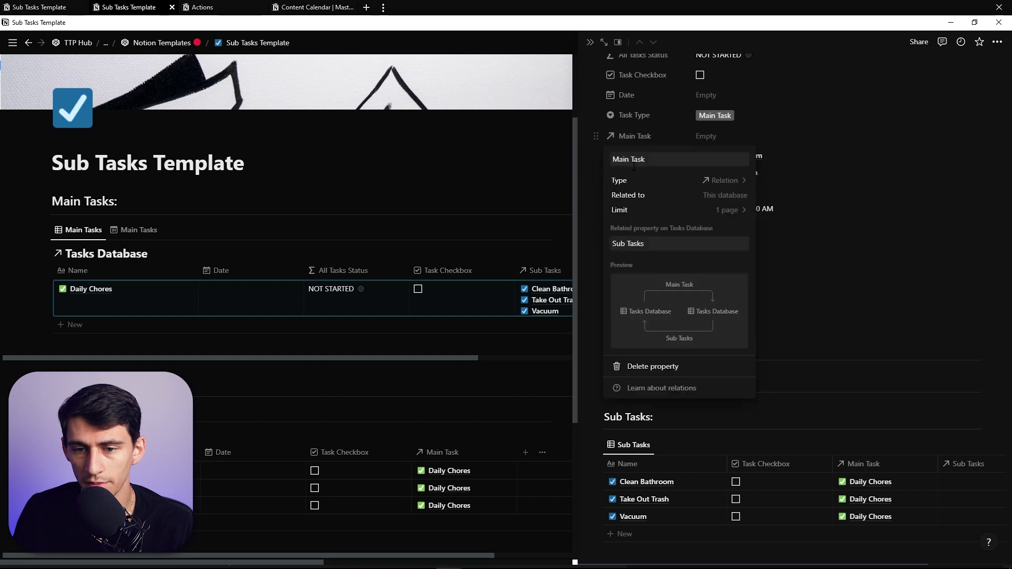
left_click(682, 213)
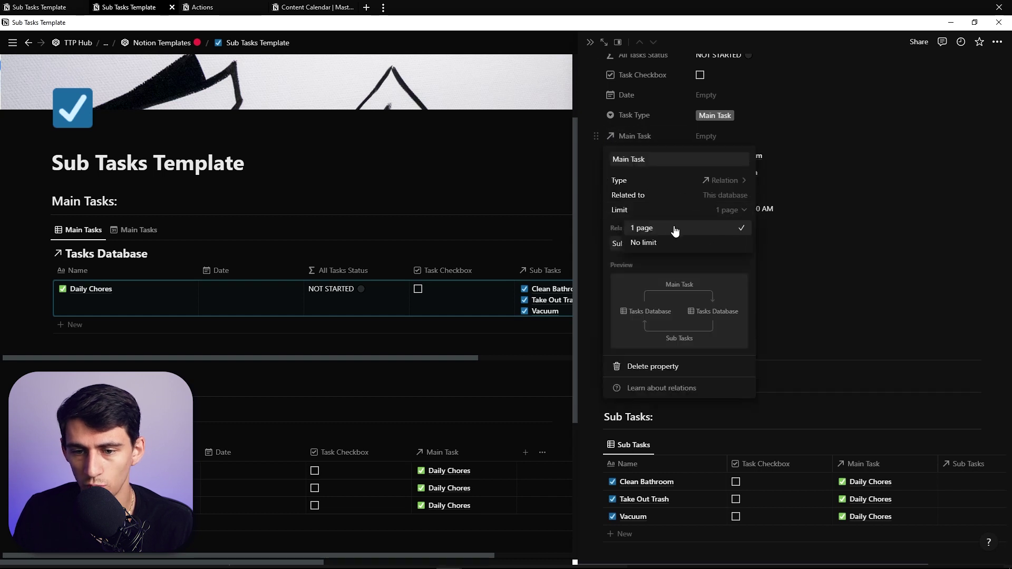
key("Escape")
key("Escape")
left_click(644, 157)
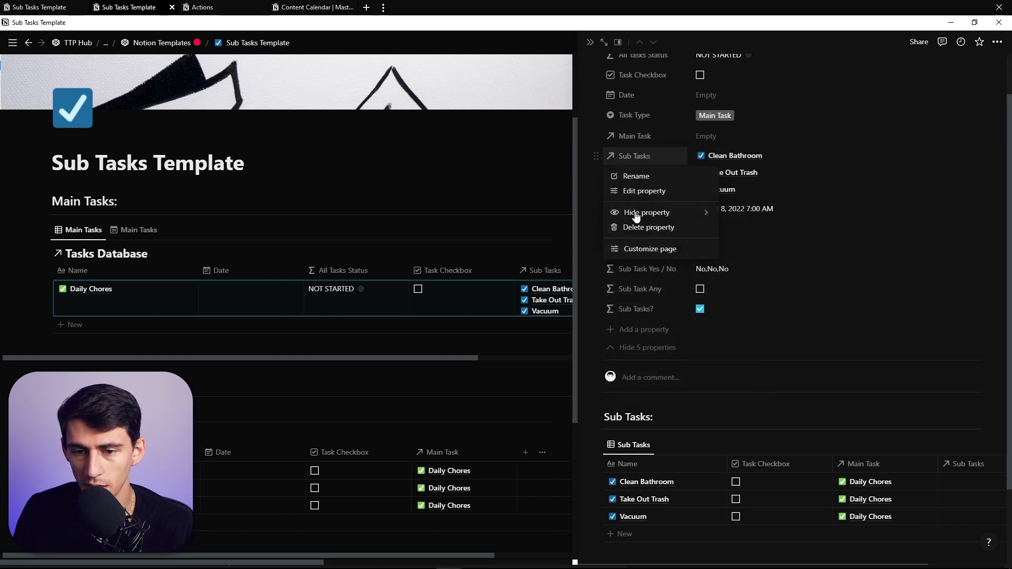
left_click(640, 215)
key("Escape")
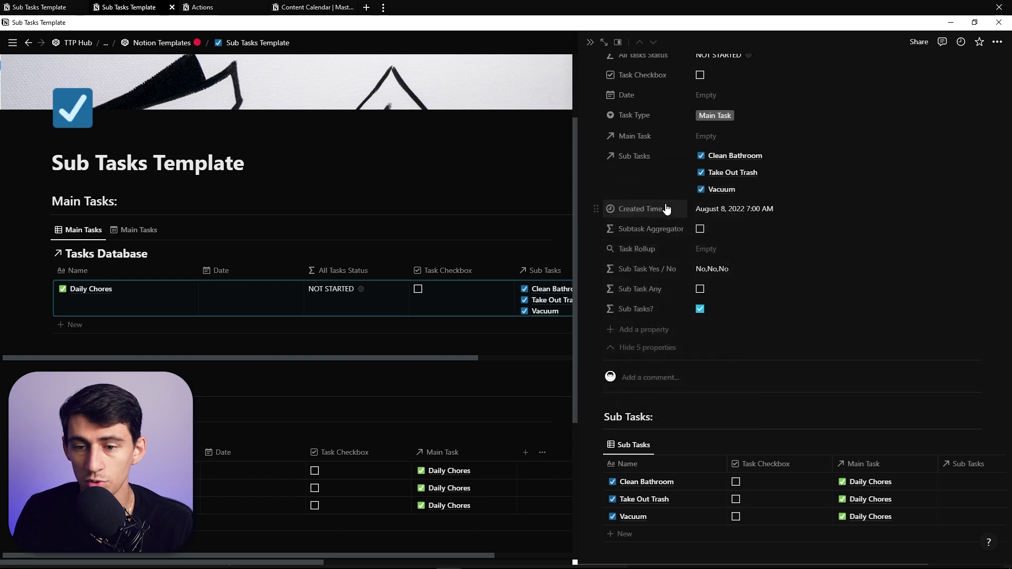
scroll(654, 202, "up", 2)
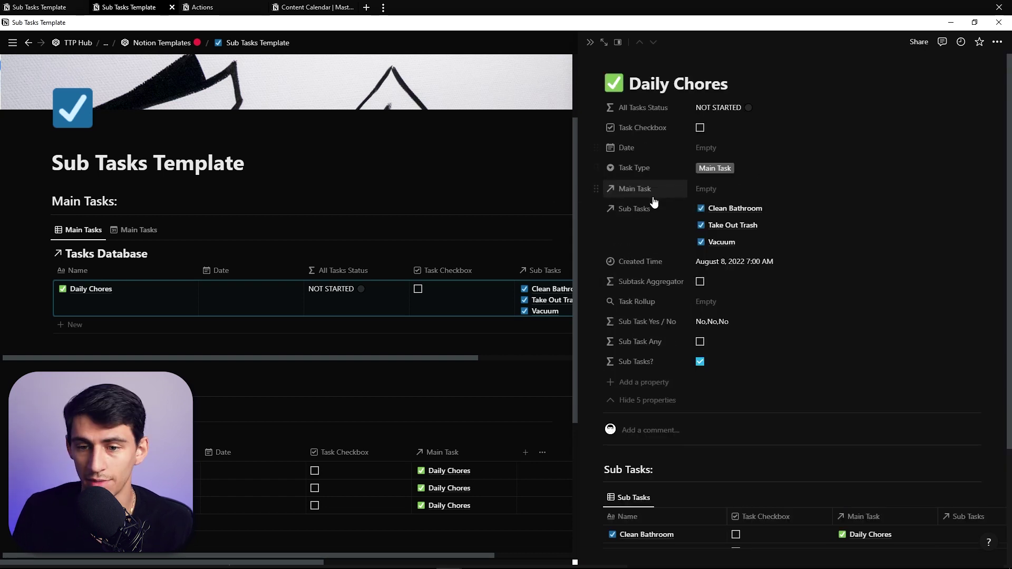
scroll(685, 203, "down", 2)
left_click(703, 228)
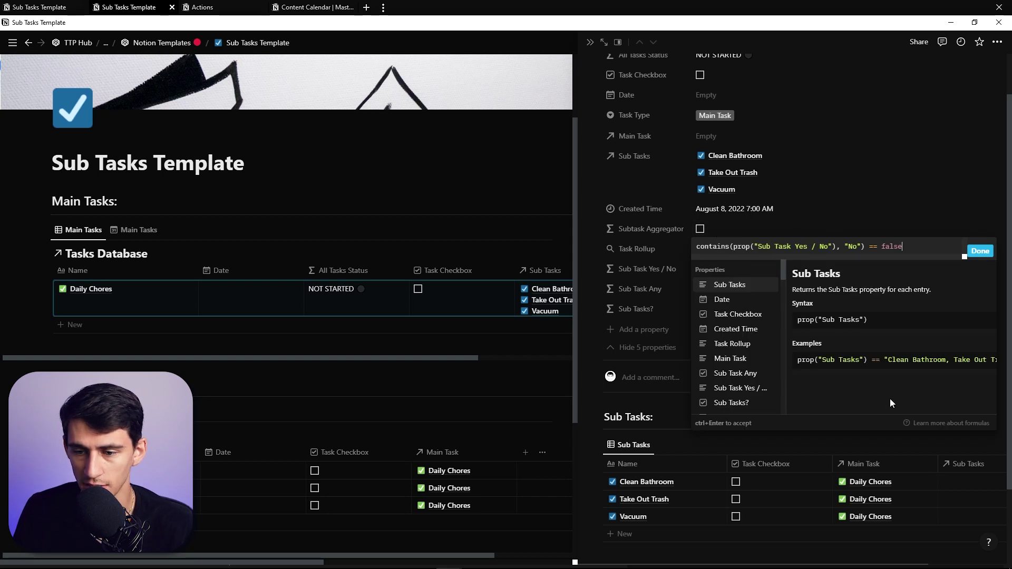
key("Escape")
left_click(736, 482)
left_click(736, 499)
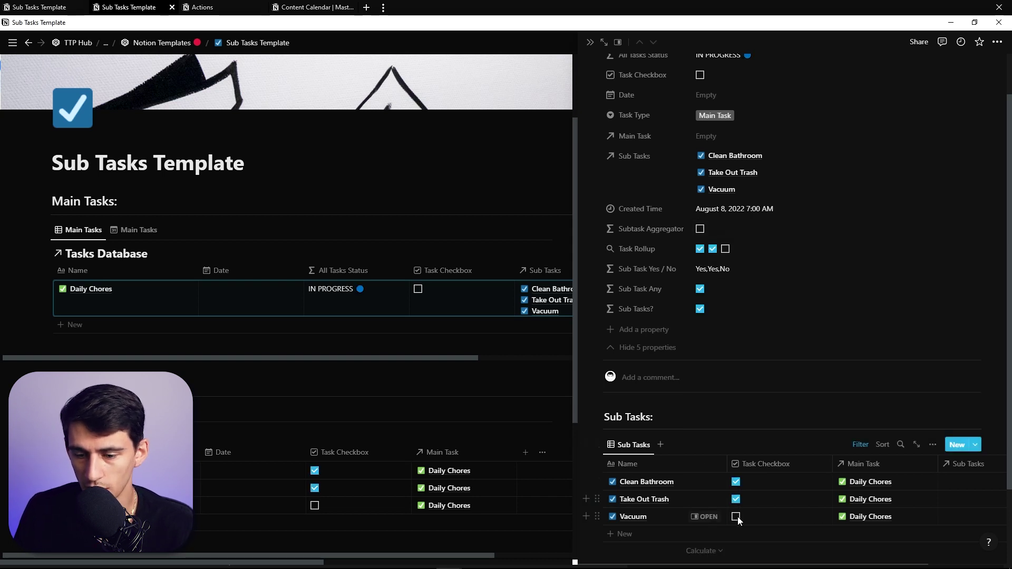
left_click(736, 517)
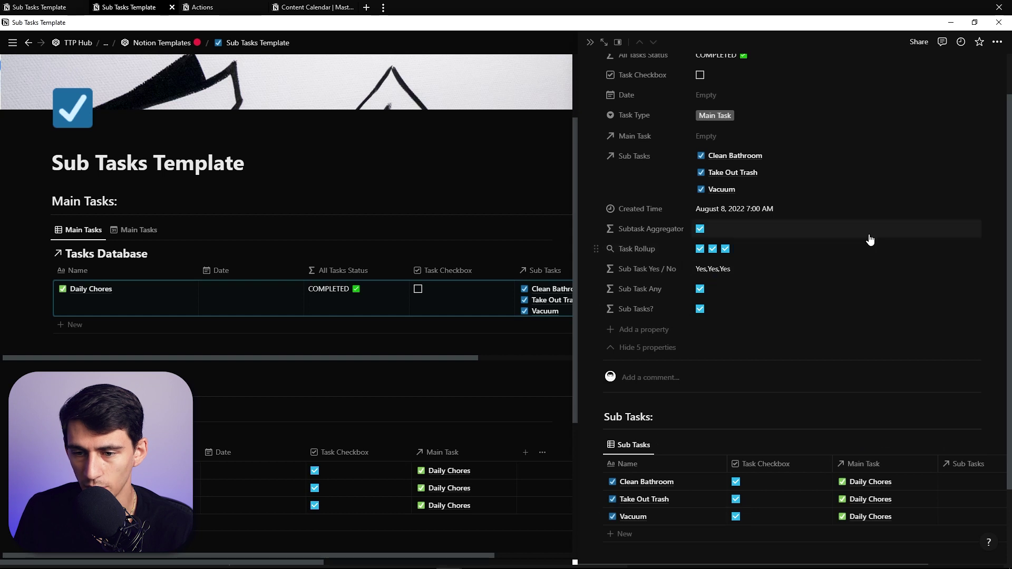
left_click(973, 251)
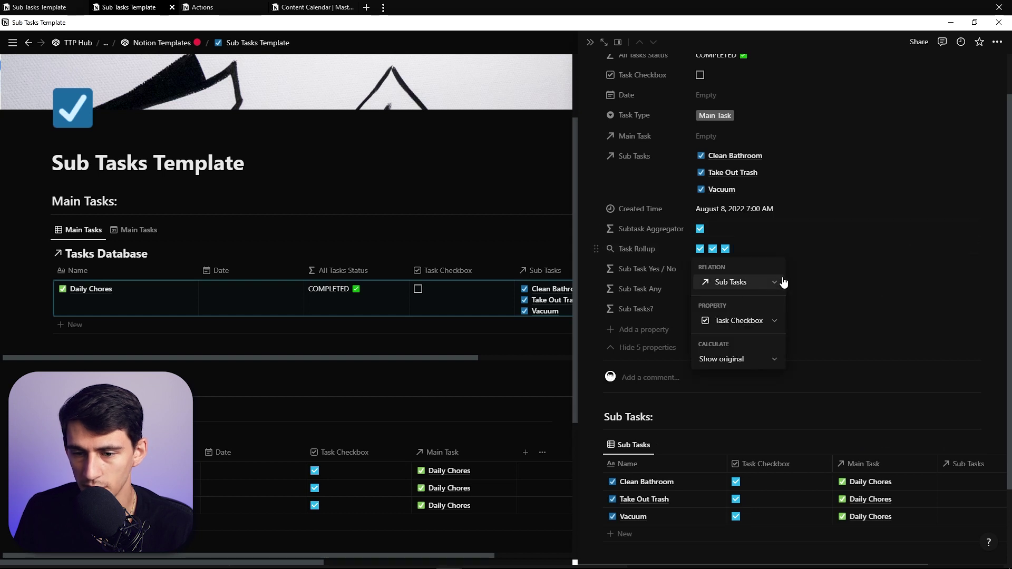
left_click(791, 237)
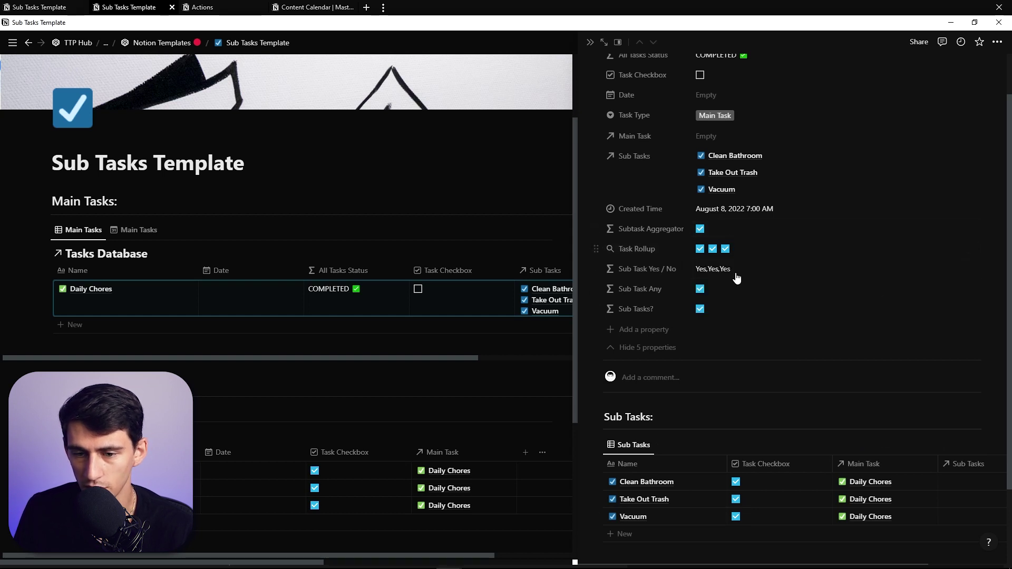
left_click(736, 482)
left_click(736, 500)
left_click(735, 517)
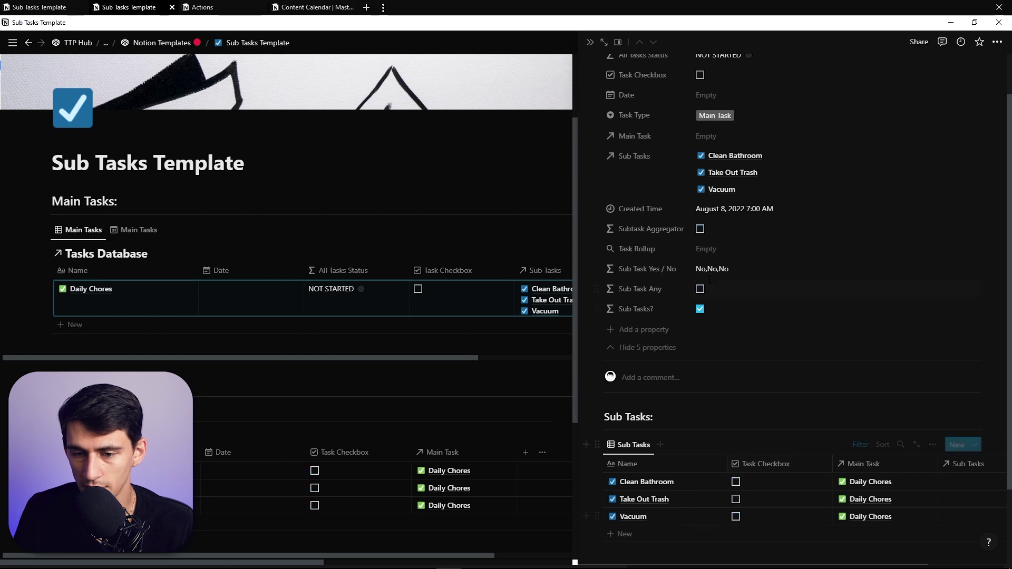
left_click(736, 482)
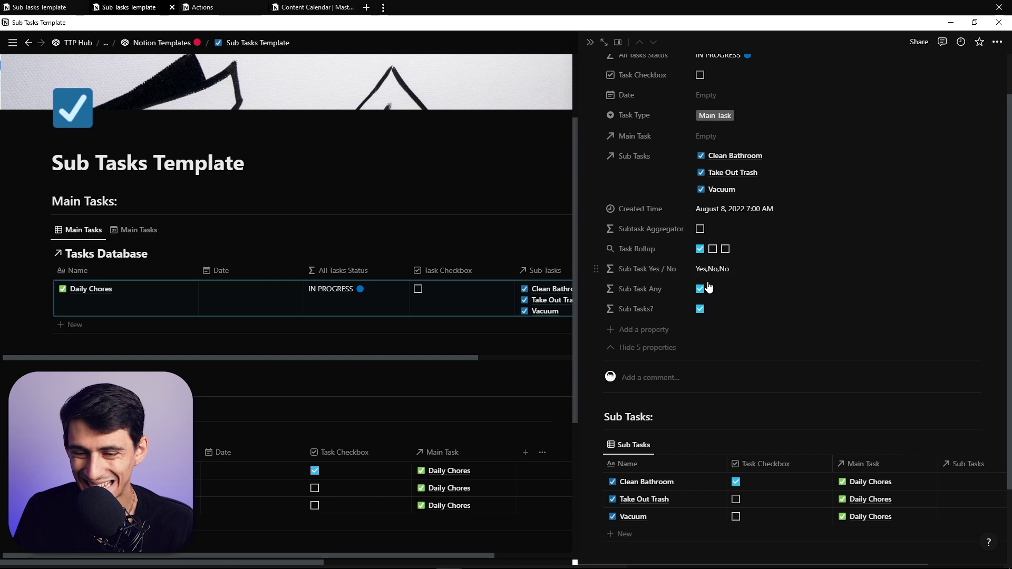
left_click(700, 309)
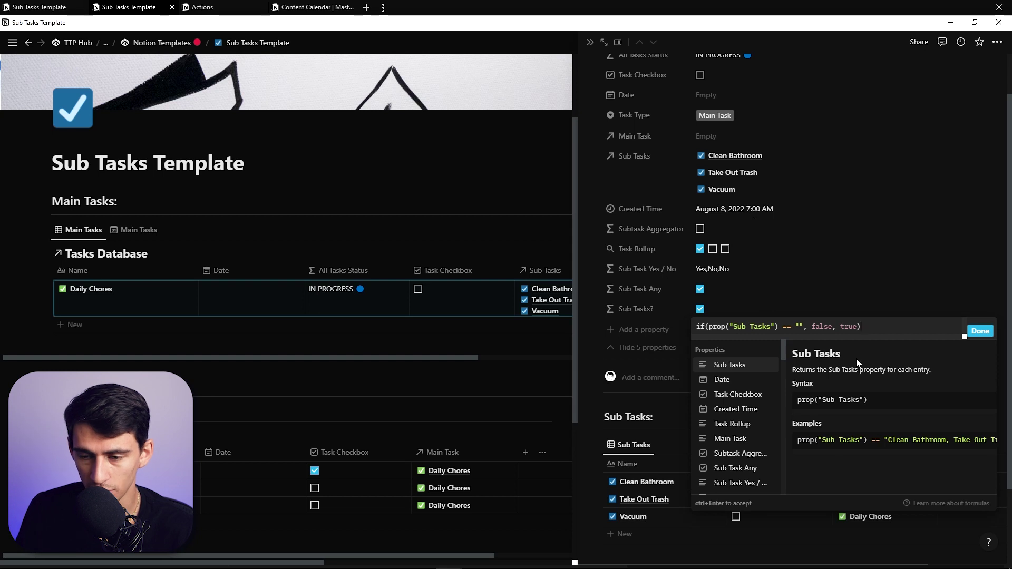
left_click(980, 330)
left_click(734, 482)
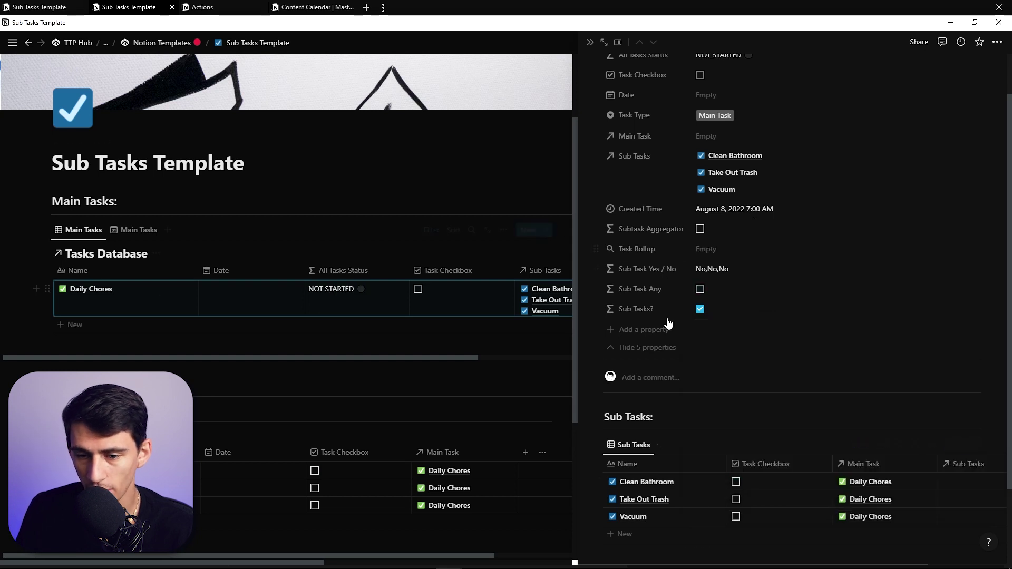
scroll(670, 340, "up", 1)
left_click(718, 108)
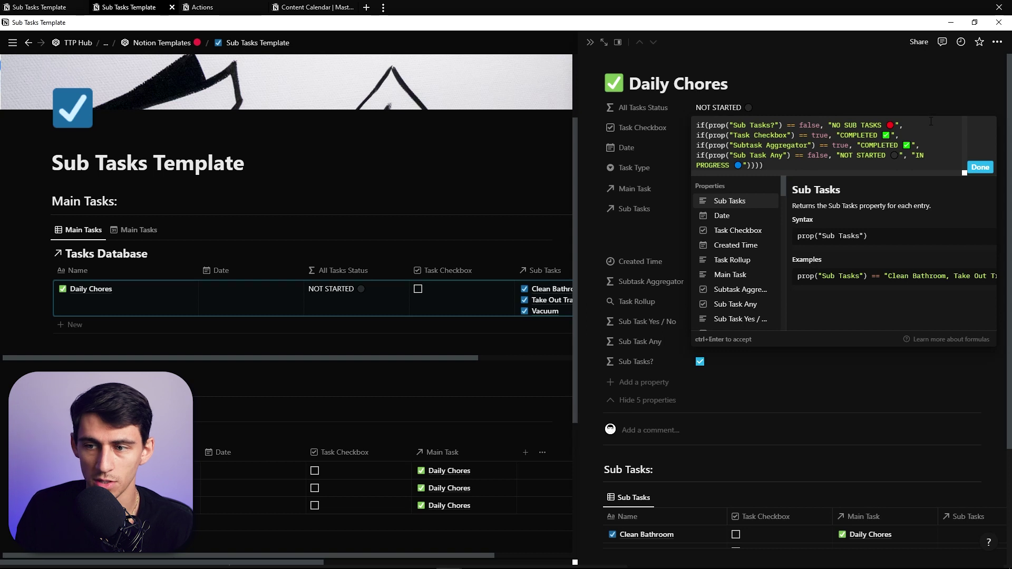
- Remove sub-tasks such as Vacuum from Daily Chores' relation, then restore them
left_click(685, 204)
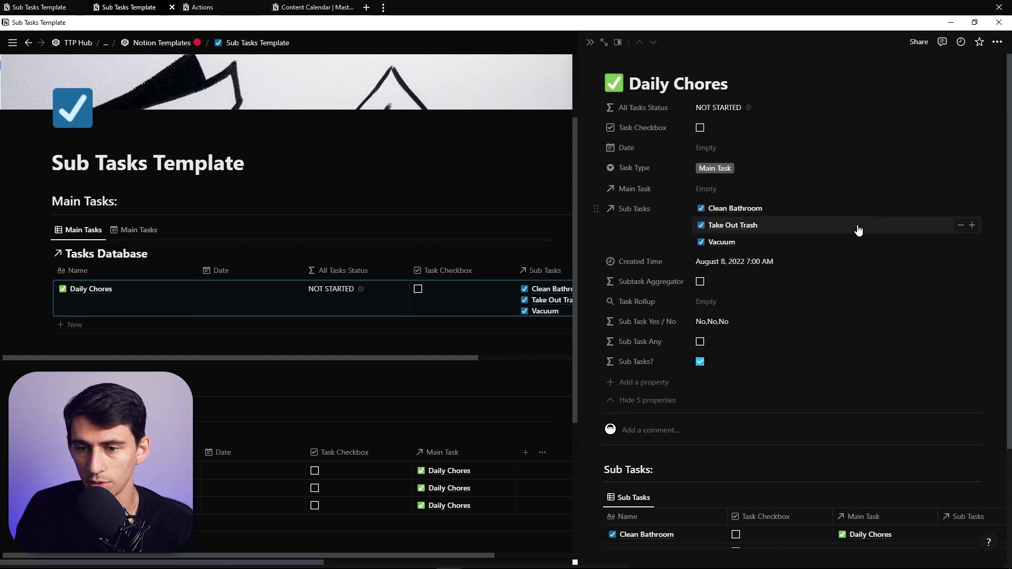
left_click(961, 210)
left_click(961, 210)
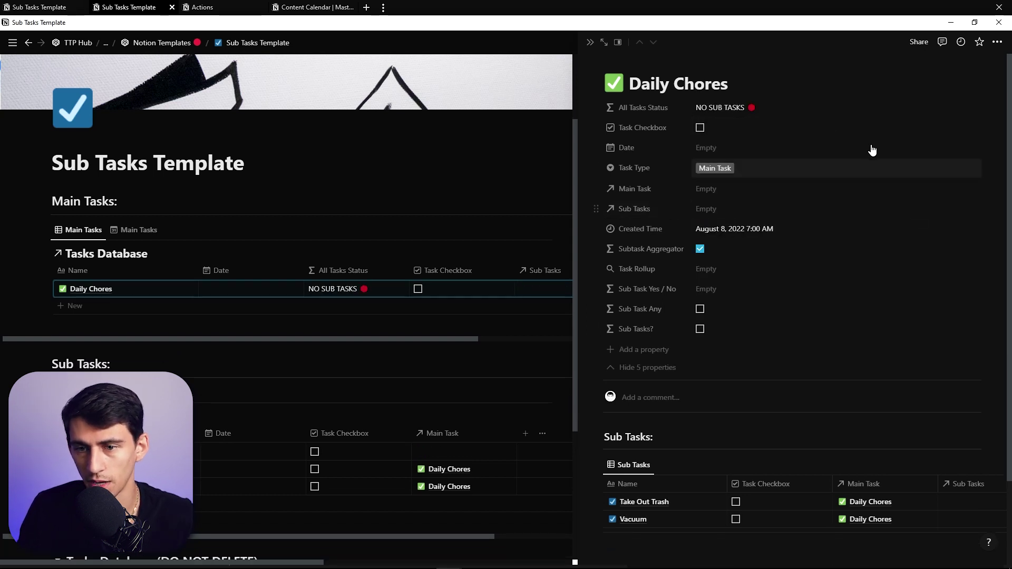
key("ctrl+z")
key("ctrl+z")
key("ctrl+z")
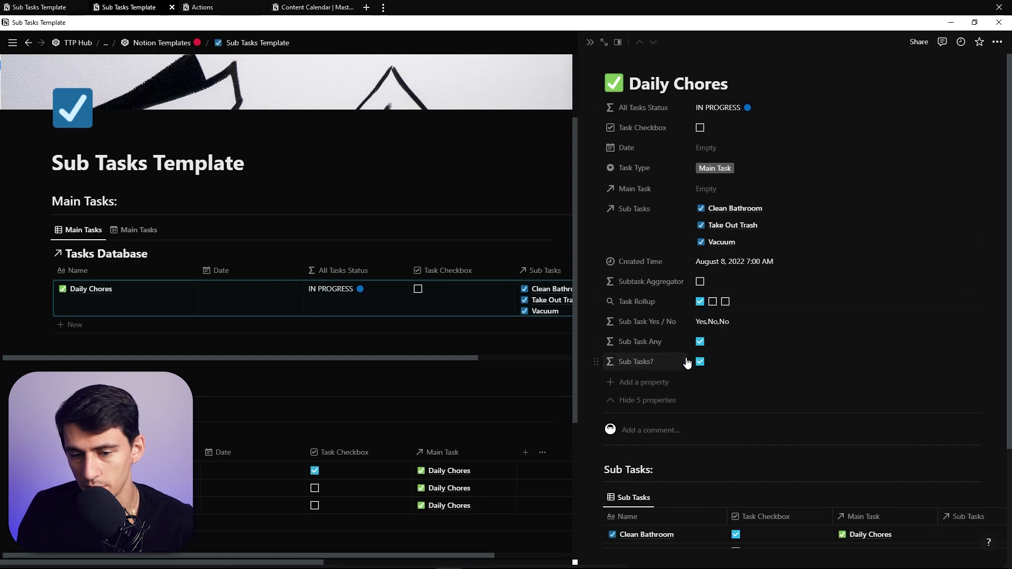
- Toggle Daily Chores' checkbox and the Take Out Trash and Vacuum ticks, then view the status formula
left_click(800, 106)
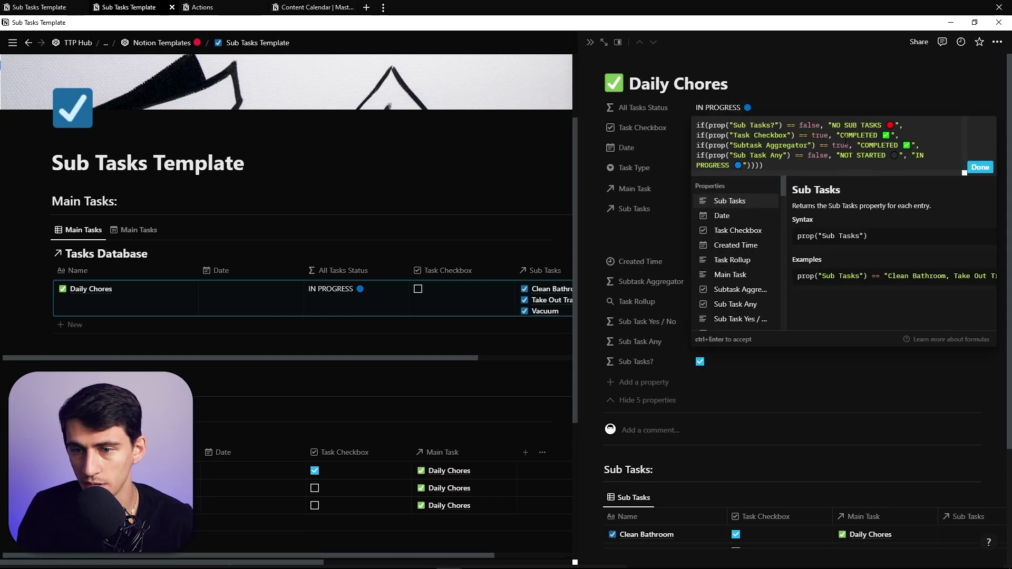
key("Escape")
left_click(700, 127)
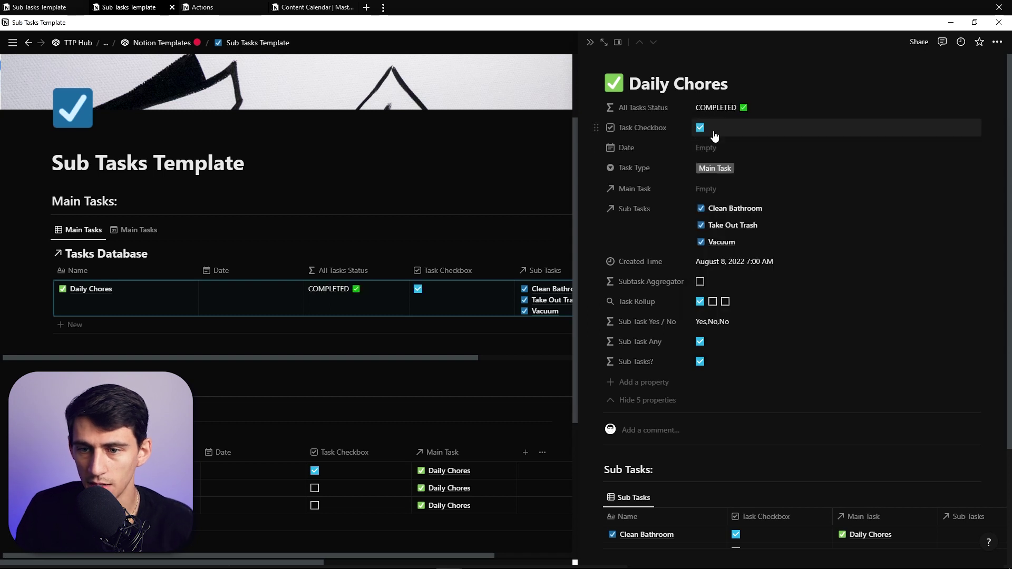
left_click(700, 127)
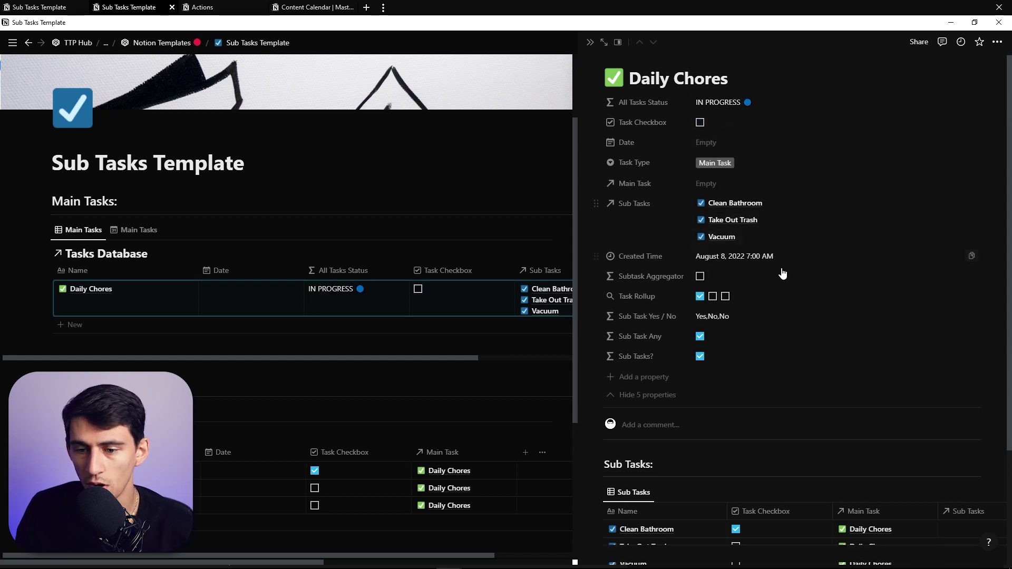
scroll(780, 300, "down", 1)
left_click(736, 499)
left_click(736, 517)
scroll(734, 474, "up", 1)
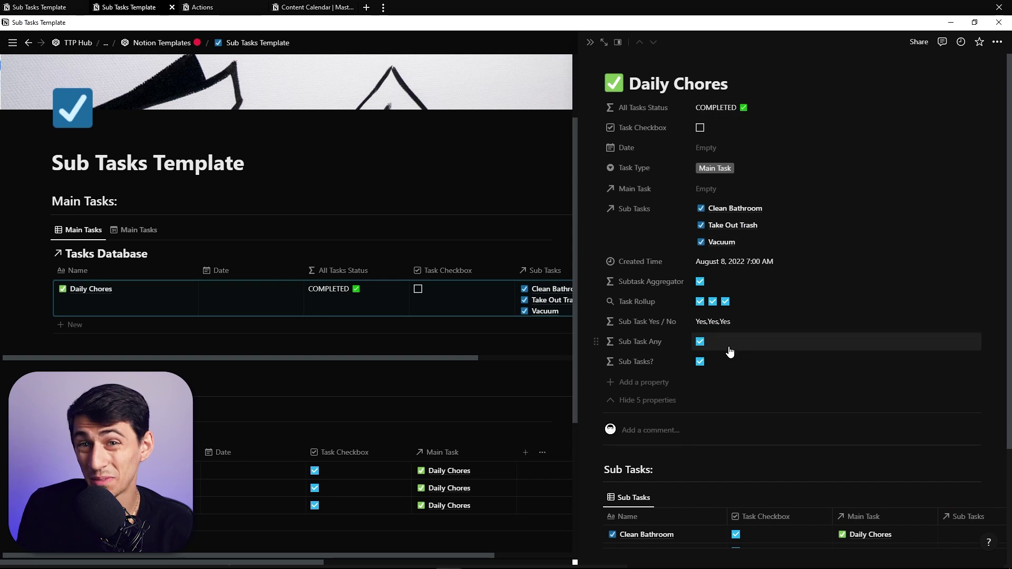
scroll(729, 352, "down", 2)
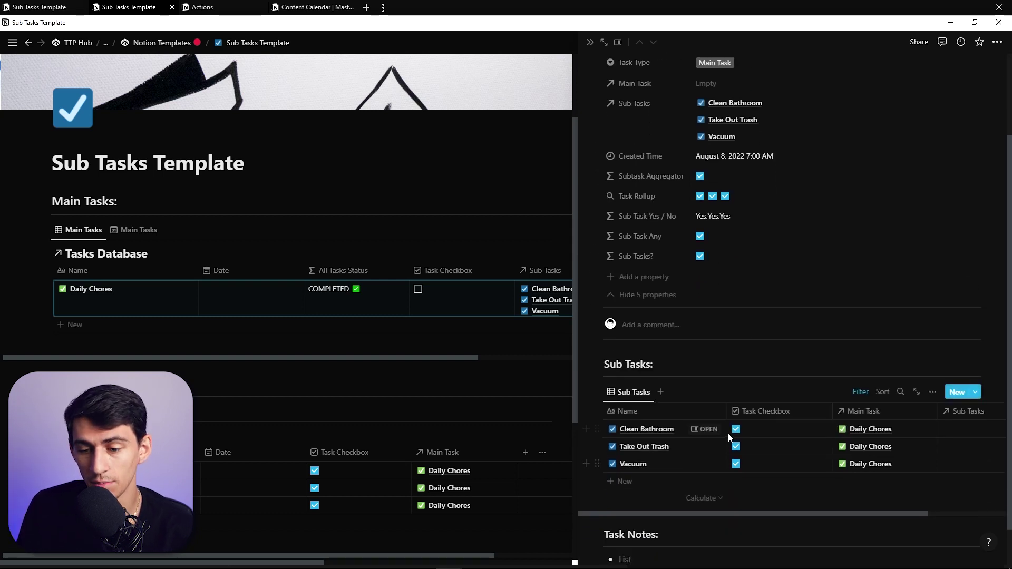
left_click(736, 464)
scroll(821, 214, "up", 3)
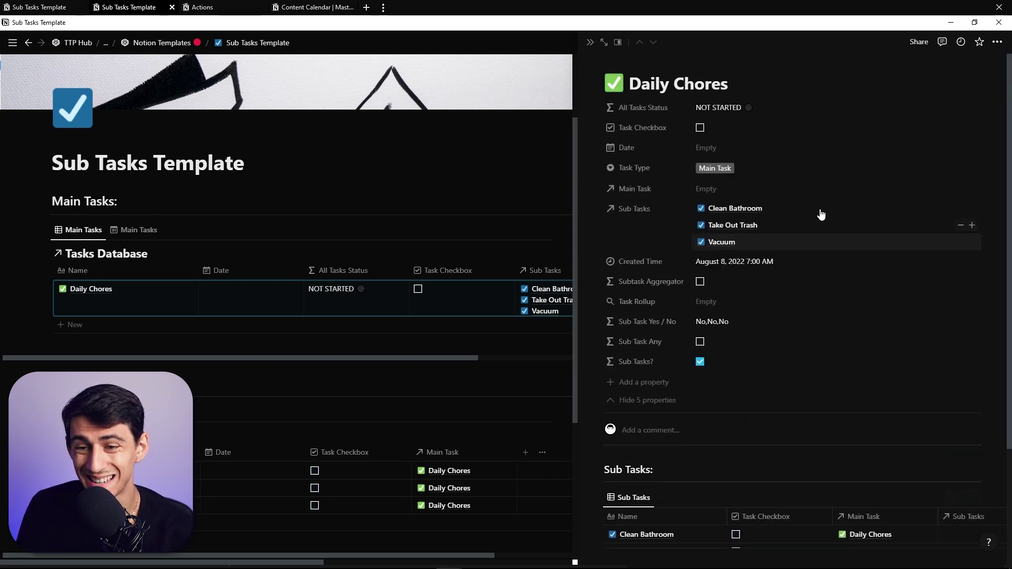
left_click(761, 106)
- Close the formula and check the Sub Task template's options in the templates list
left_click(980, 166)
scroll(791, 237, "down", 3)
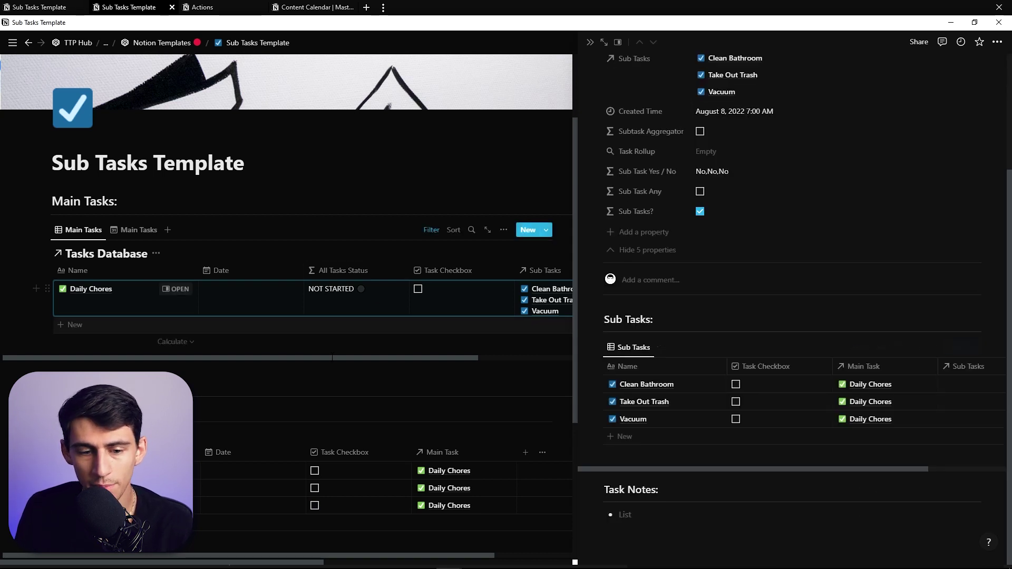
left_click(975, 348)
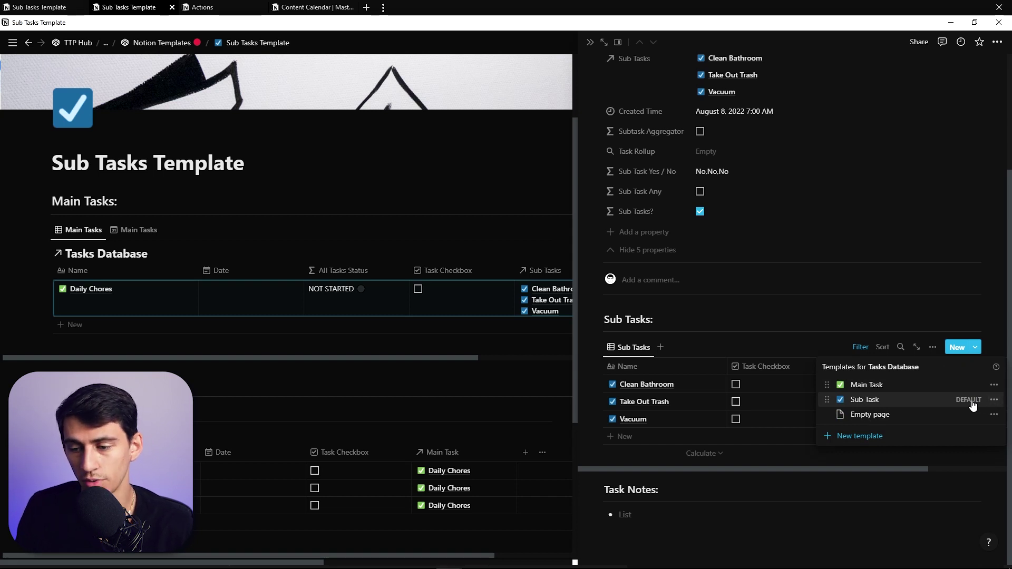
left_click(994, 403)
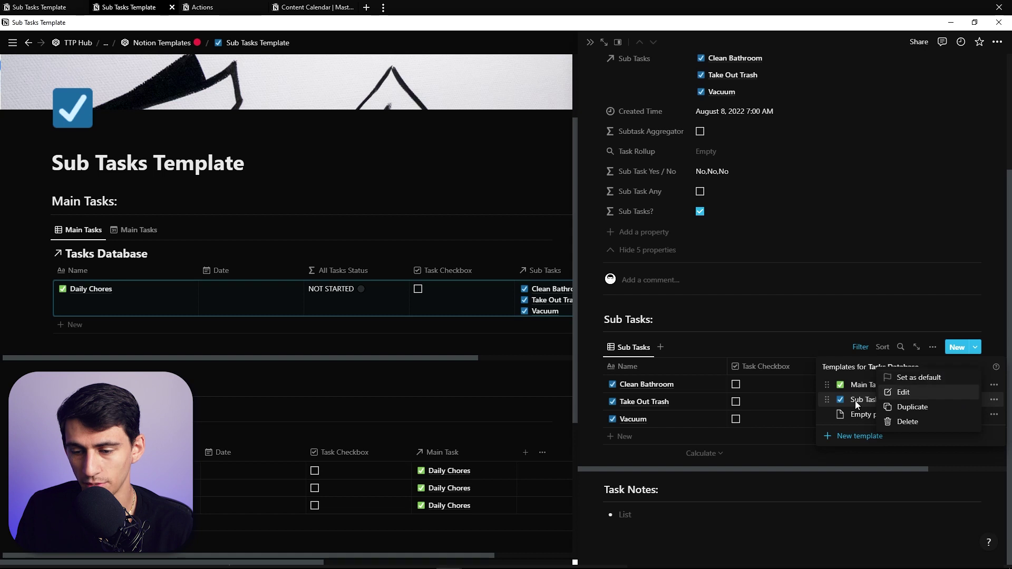
left_click(629, 387)
- Open Clean Bathroom in side peek, collapse its hidden properties, and close it
left_click(701, 385)
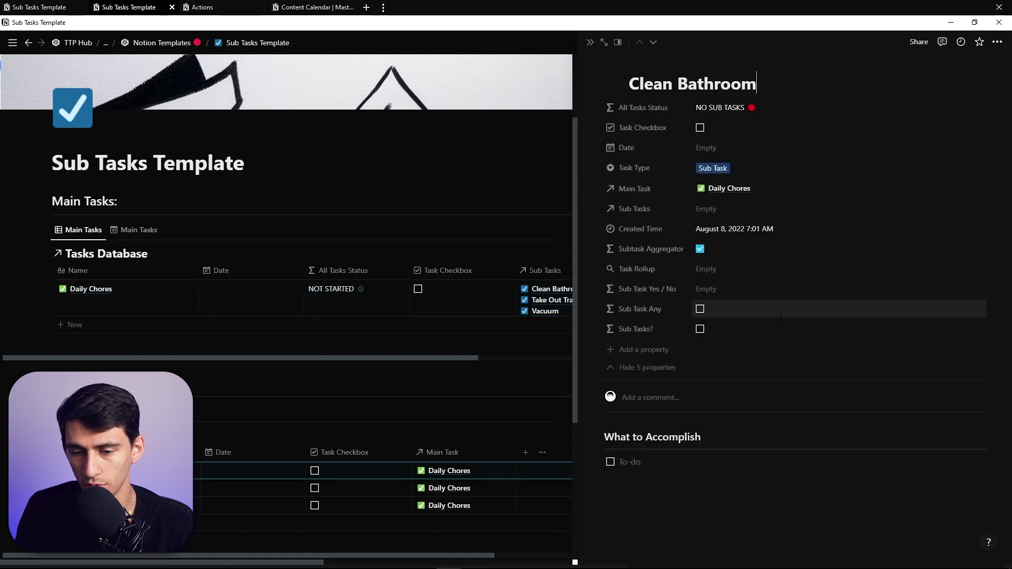
left_click(664, 368)
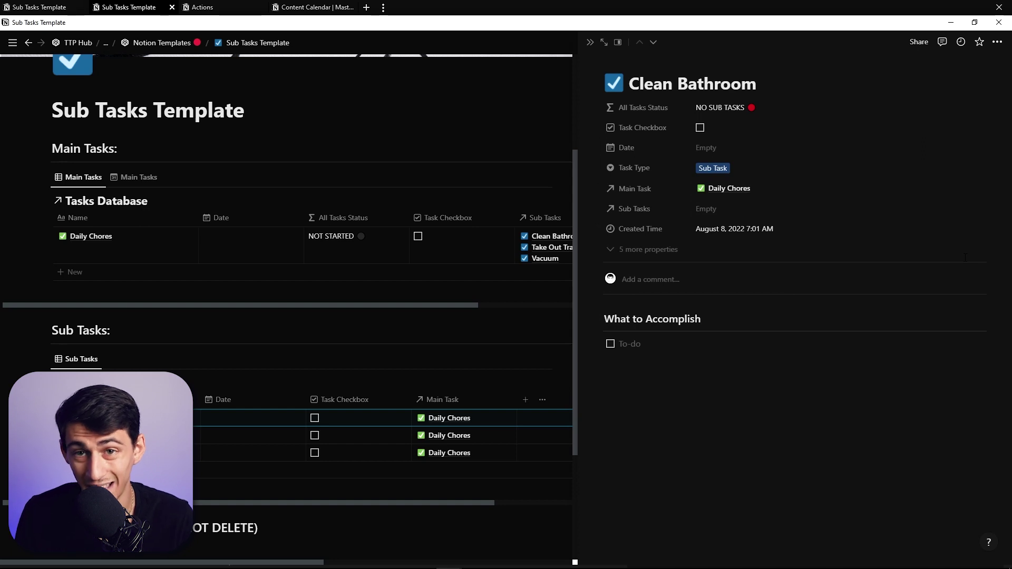
left_click(293, 307)
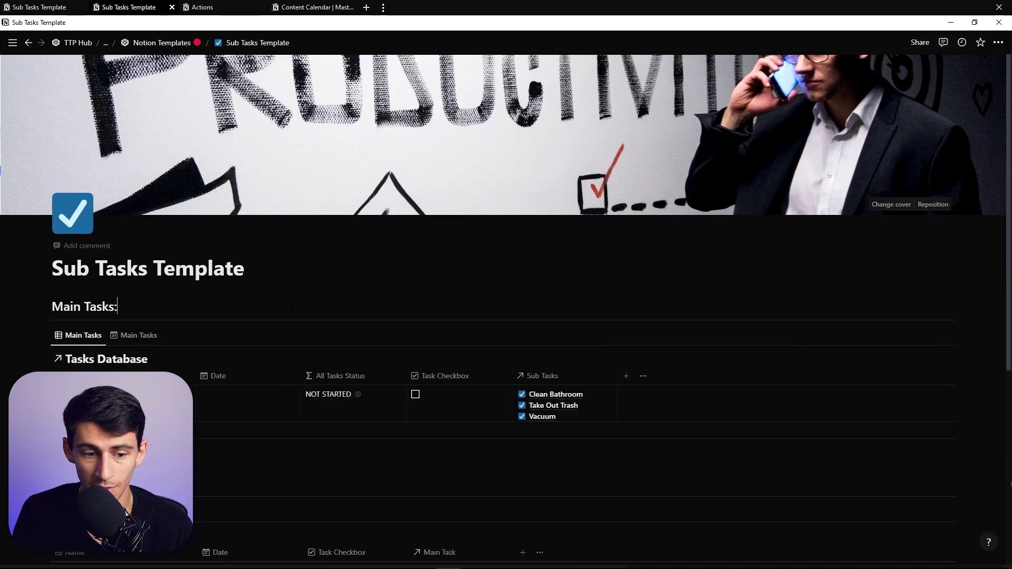
mouse_move(83, 178)
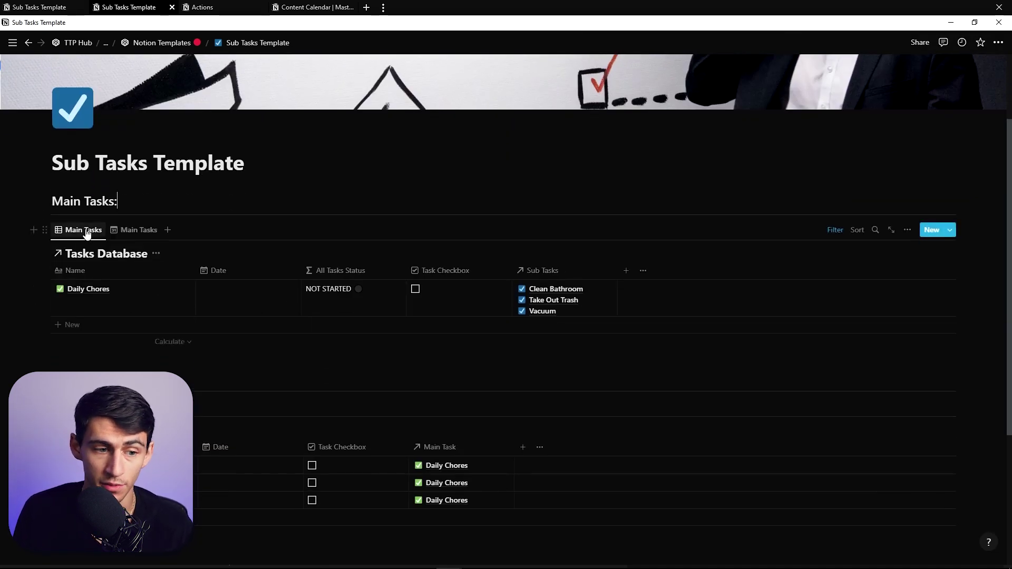
- Duplicate the Main Tasks view, move it second, and rename it Main Tasks (Daily Planner)
left_click(86, 231)
left_click(90, 306)
left_click_drag(204, 230, 139, 232)
left_click(138, 230)
type("Main Tasks (")
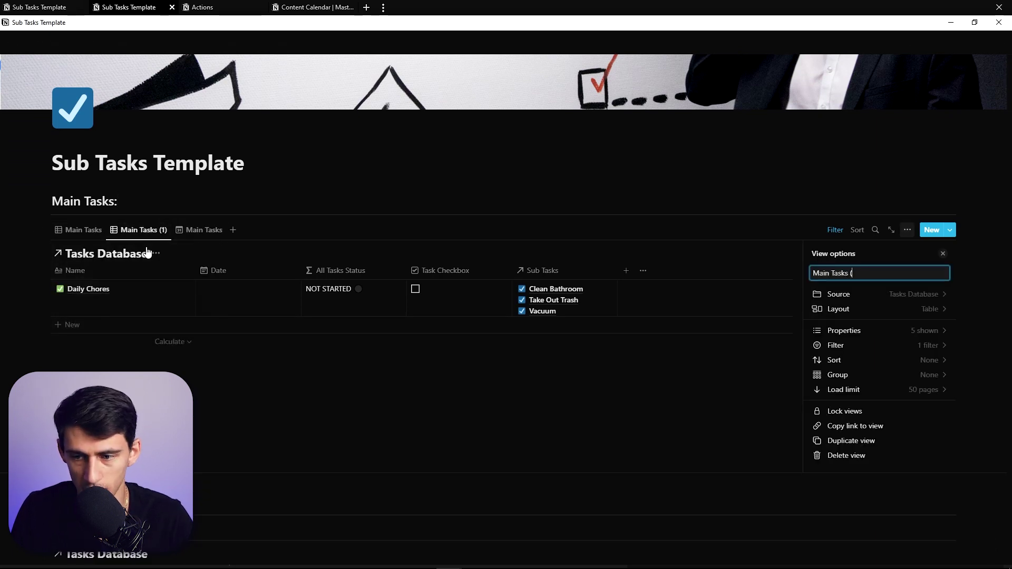
type("Daily Planner)")
key("Escape")
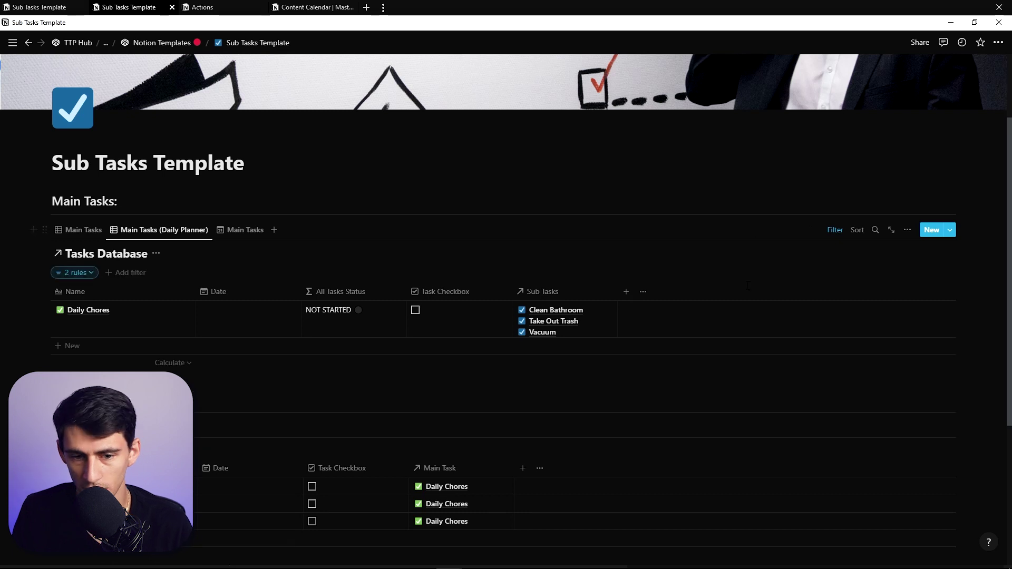
- Add a filter rule All Tasks Status is not Completed ✅ and save it for everyone
left_click(75, 272)
left_click(79, 338)
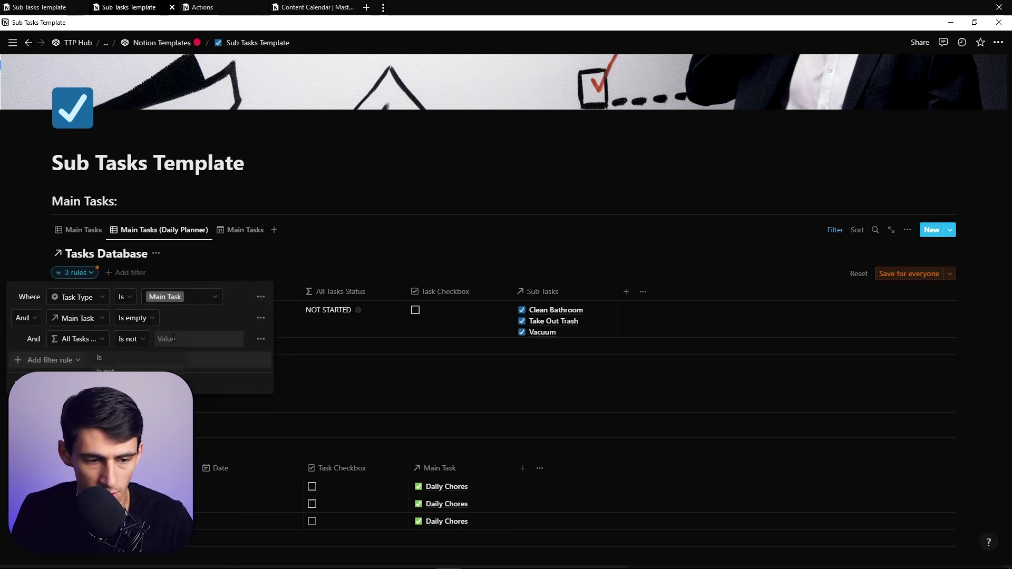
left_click(181, 338)
type("Completed")
key("super+period")
type("check")
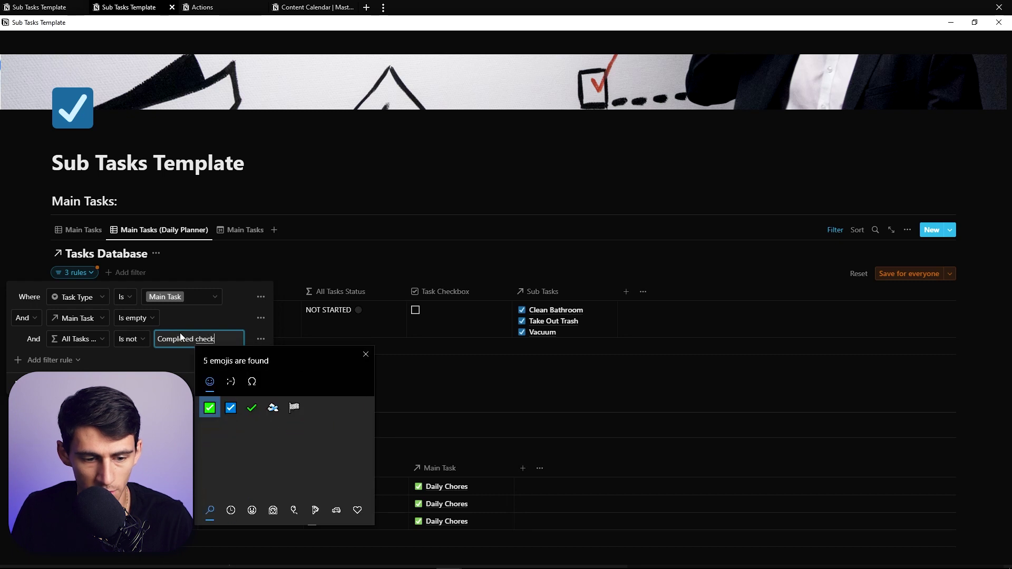
key("Return")
key("Escape")
left_click(909, 274)
- Check and uncheck Daily Chores, view its linked sub-tasks, and open it beside the database
left_click(416, 310)
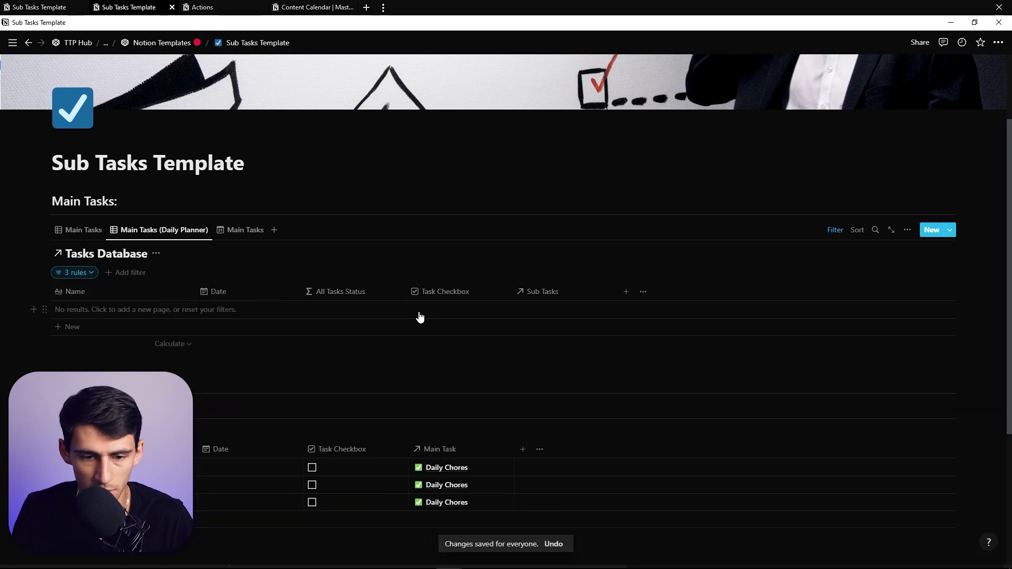
key("ctrl+z")
left_click(567, 315)
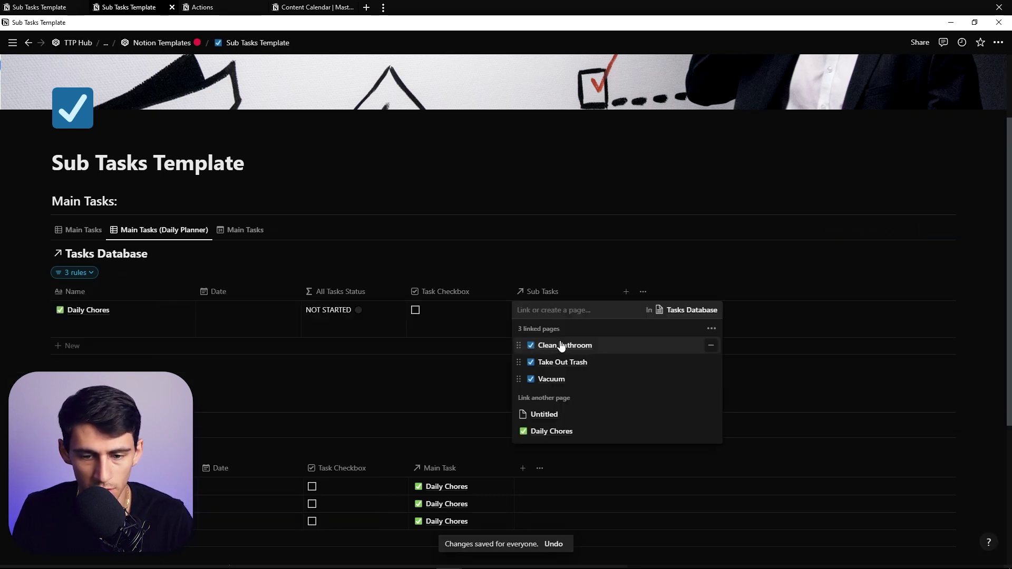
left_click(57, 313)
left_click(842, 416)
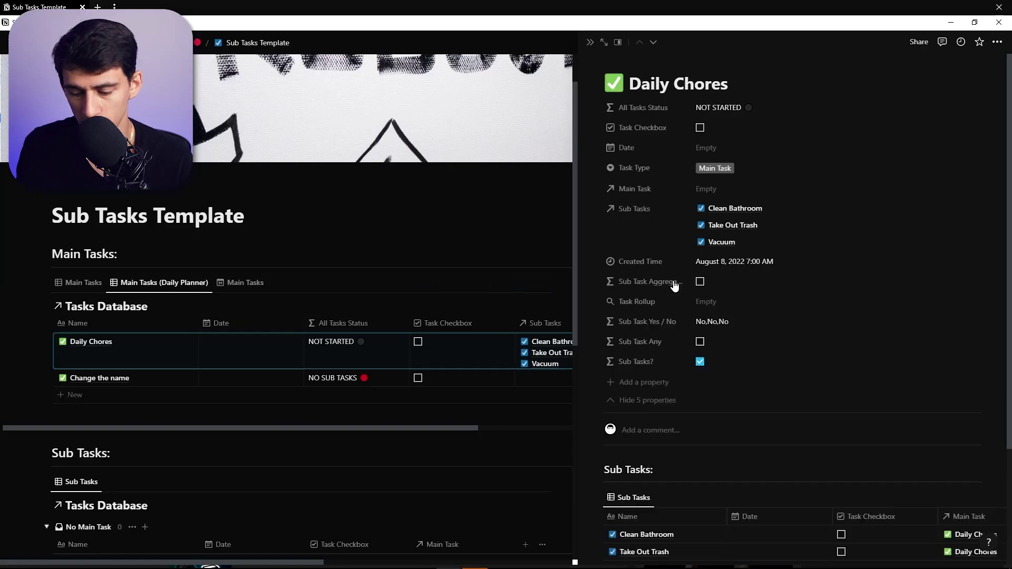
- Add a new property to the Daily Chores task
left_click(655, 382)
type("Sub Ta")
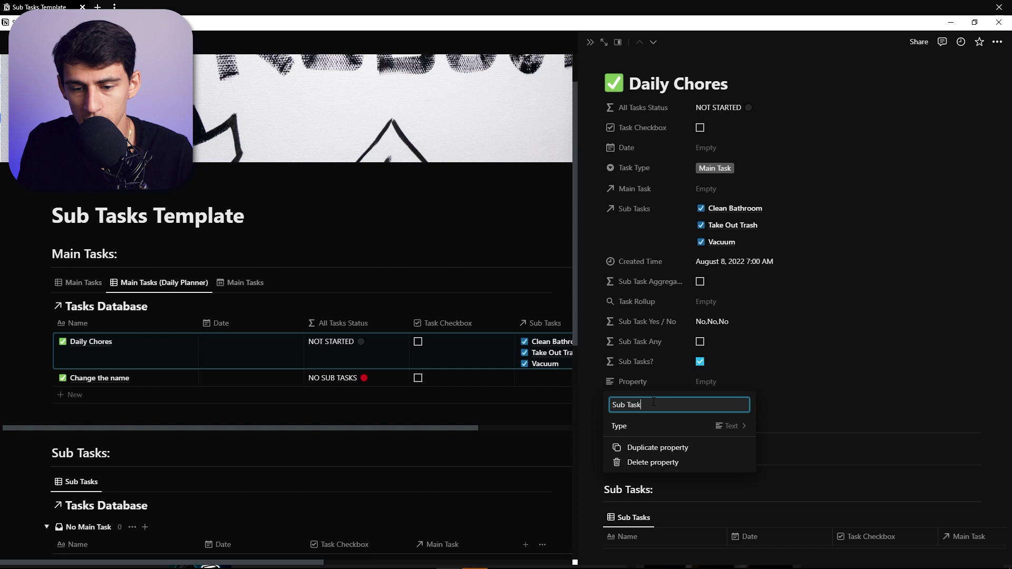
type("sks % (Rollup")
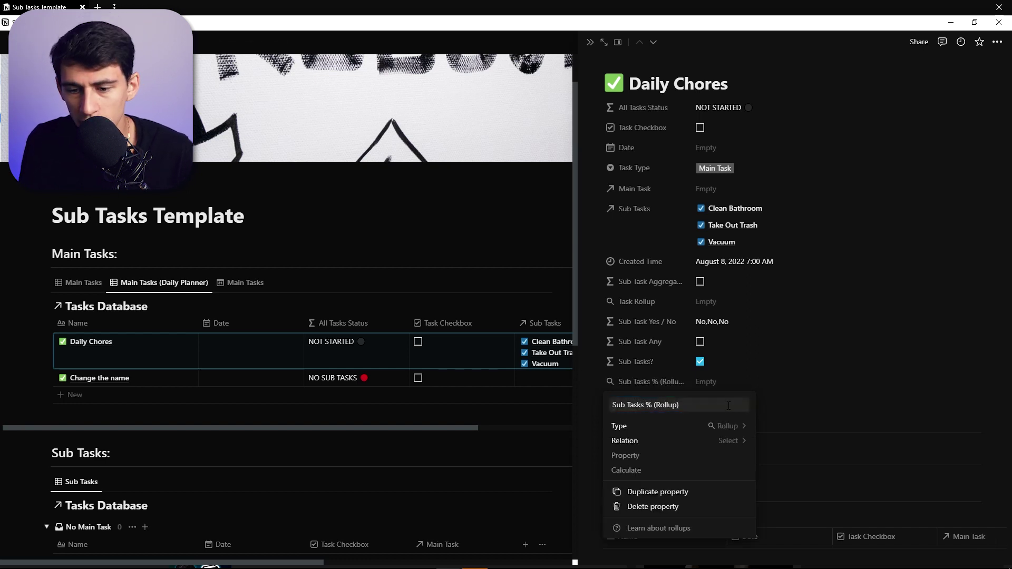
- Make the new property a Rollup of Sub Tasks' Task Checkbox, calculated as Percent checked
left_click(712, 441)
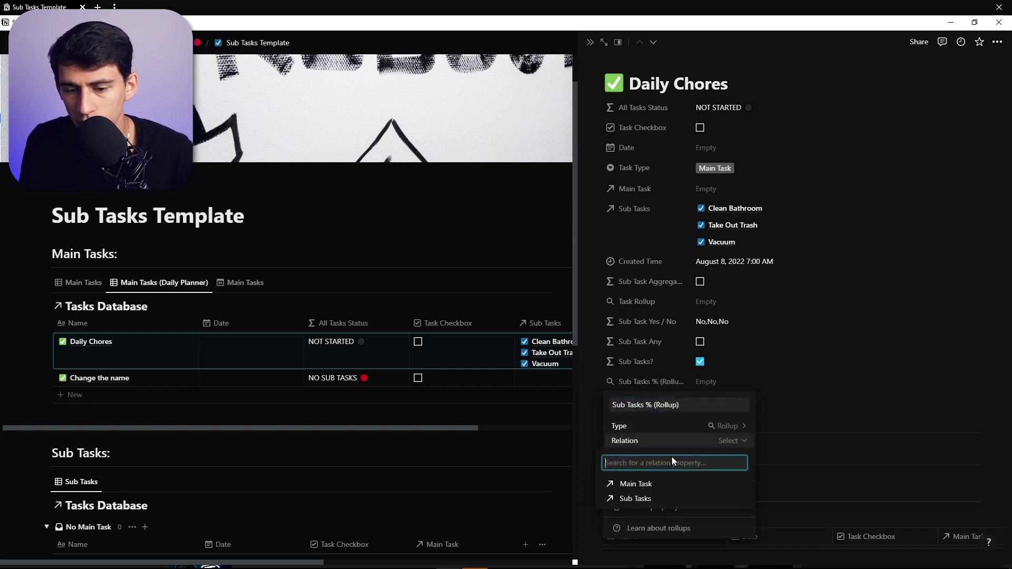
left_click(643, 499)
left_click(705, 455)
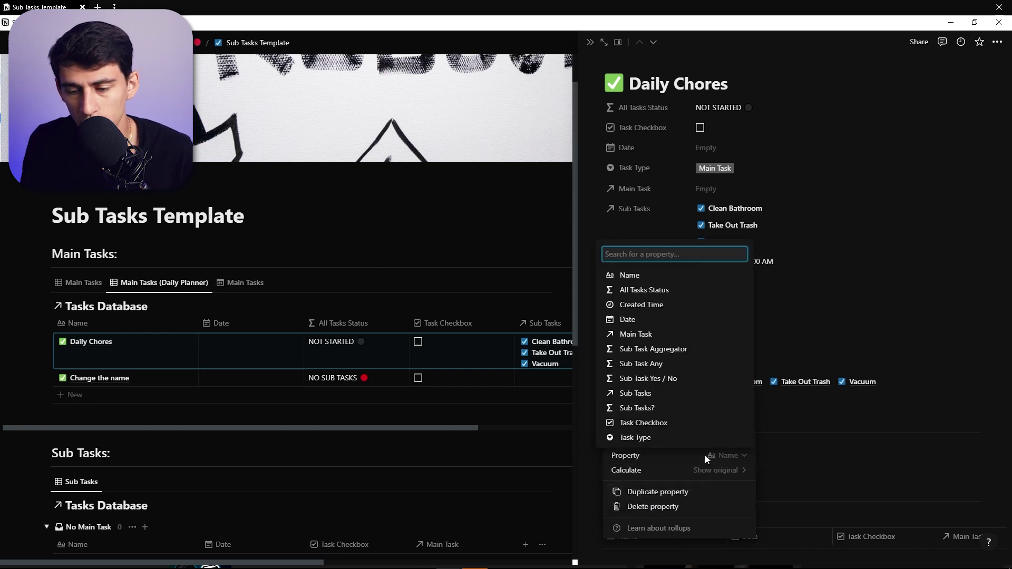
type("task")
left_click(635, 408)
left_click(716, 470)
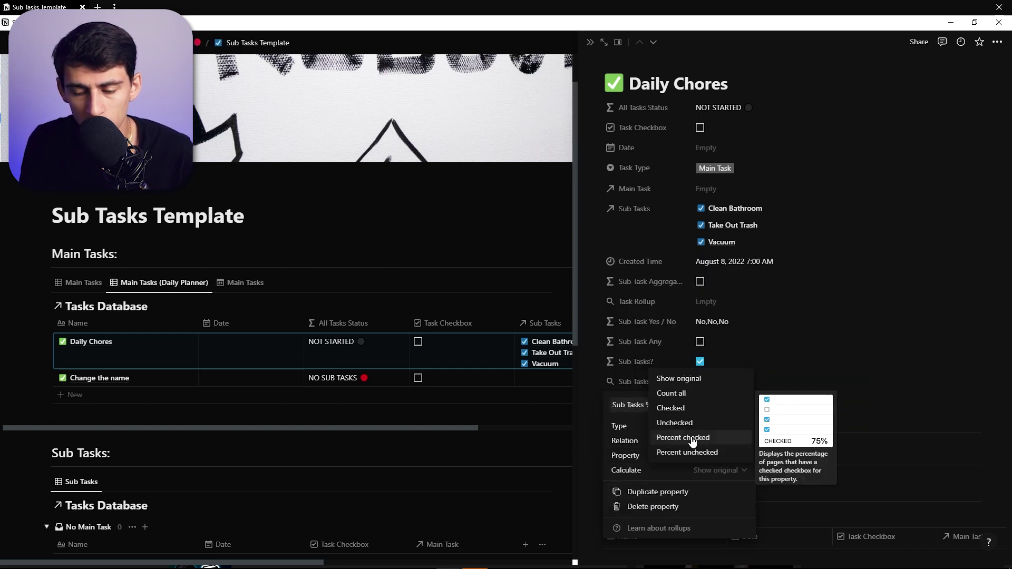
left_click(671, 446)
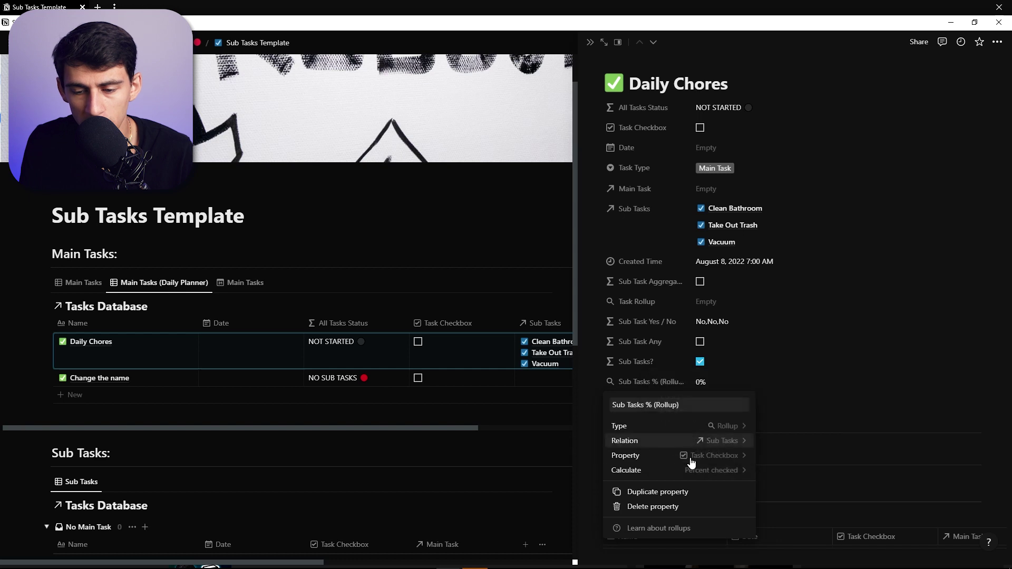
left_click(675, 389)
- Move Sub Tasks % (Rollup) below Task Checkbox, test it with Clean Bathroom, and duplicate it
left_click_drag(657, 384, 660, 150)
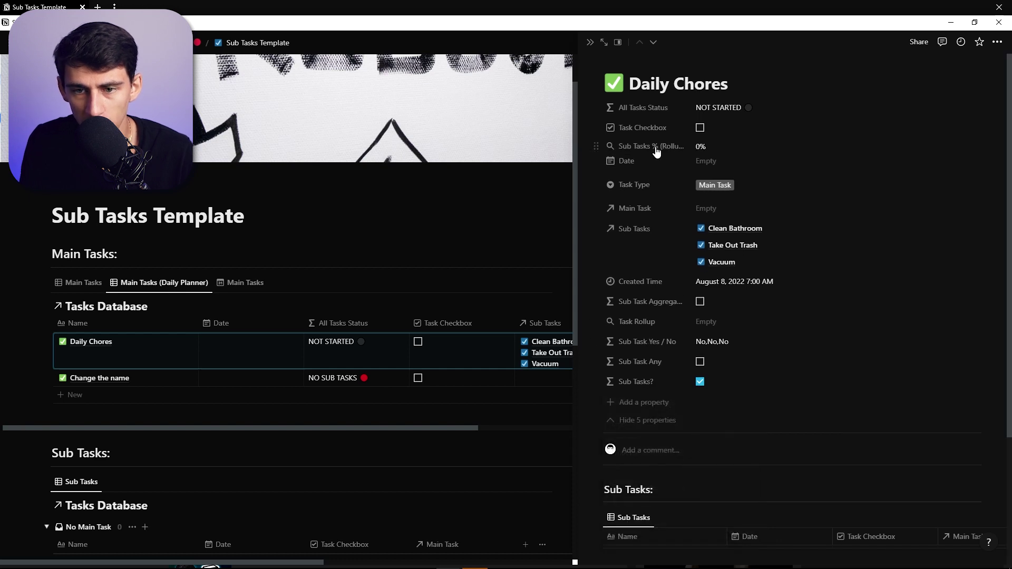
left_click(660, 149)
key("Escape")
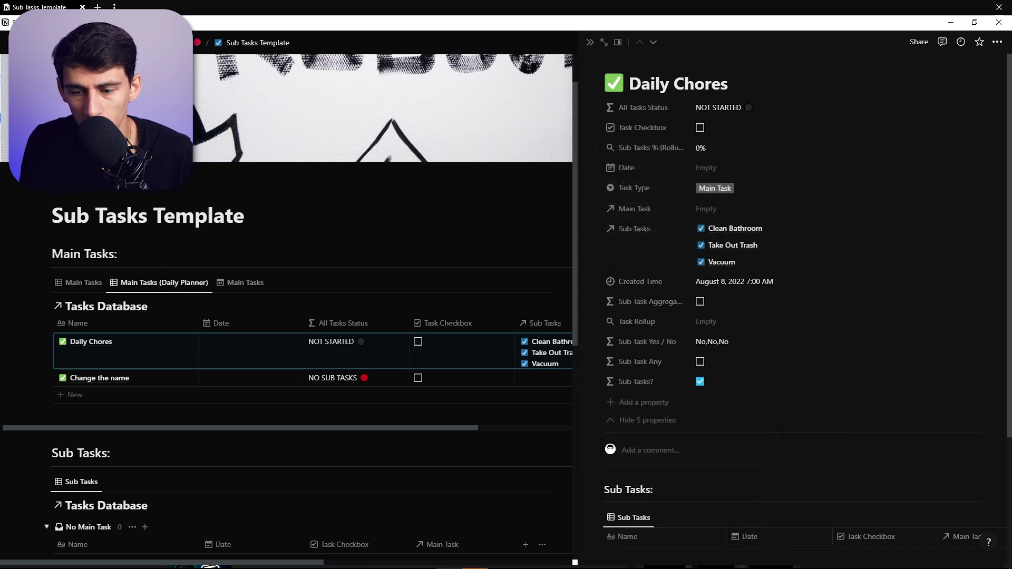
scroll(811, 518, "down", 1)
left_click(841, 502)
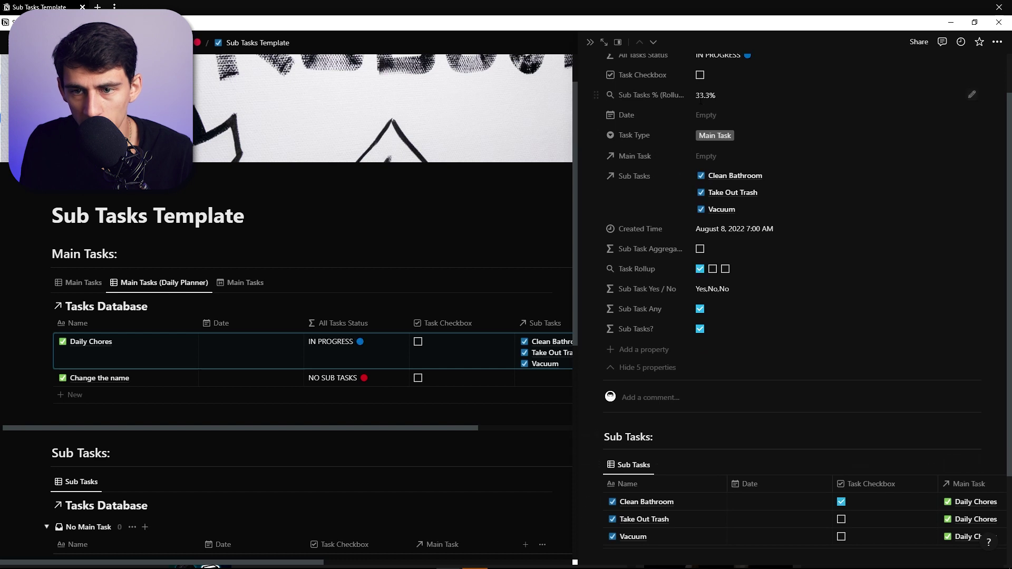
left_click(841, 502)
scroll(798, 333, "up", 1)
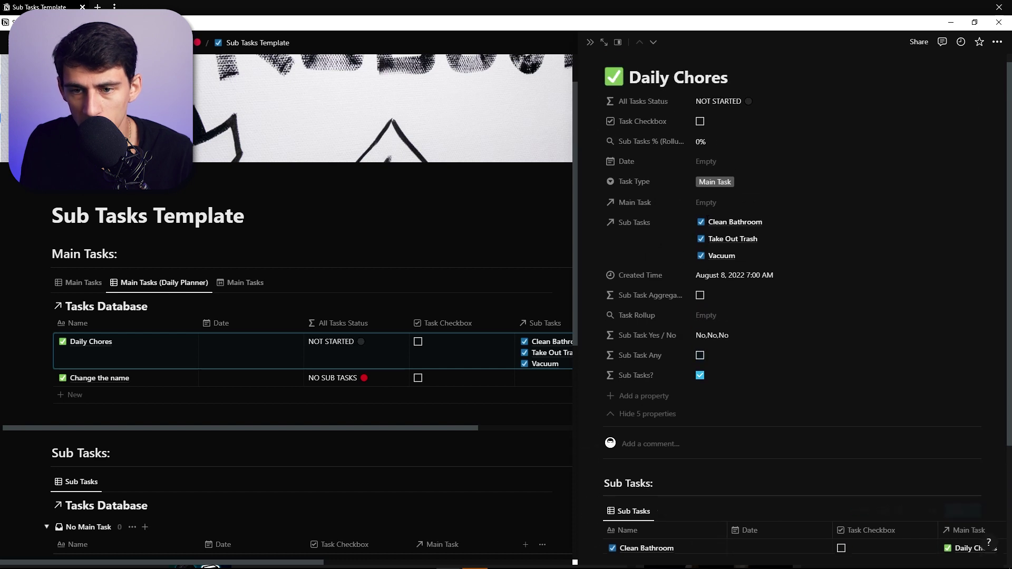
left_click(656, 149)
left_click(651, 218)
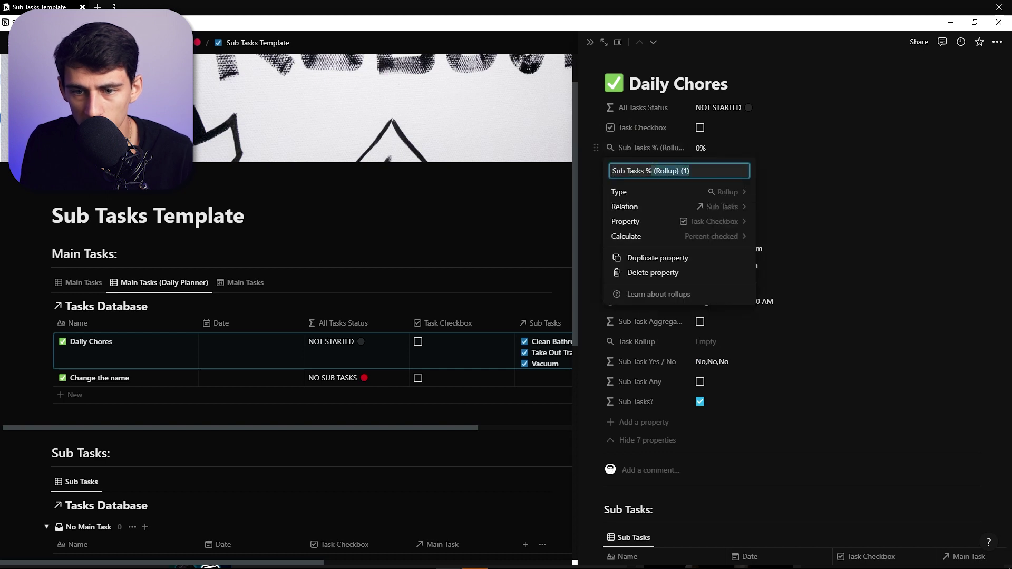
- Rename the copy Sub Tasks % and change its type to Formula
key("BackSpace")
key("Return")
left_click(656, 147)
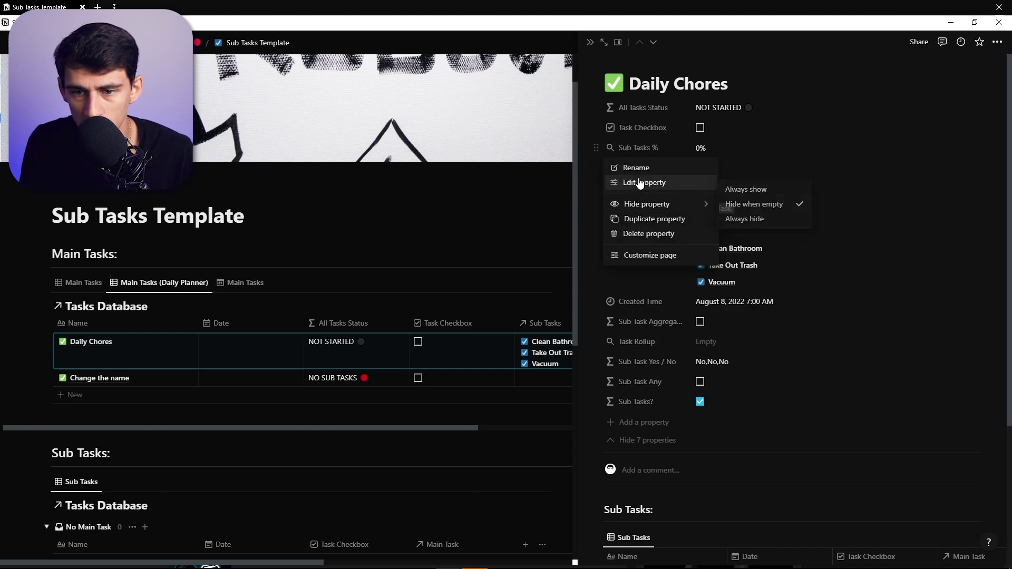
left_click(641, 183)
left_click(715, 190)
type("f")
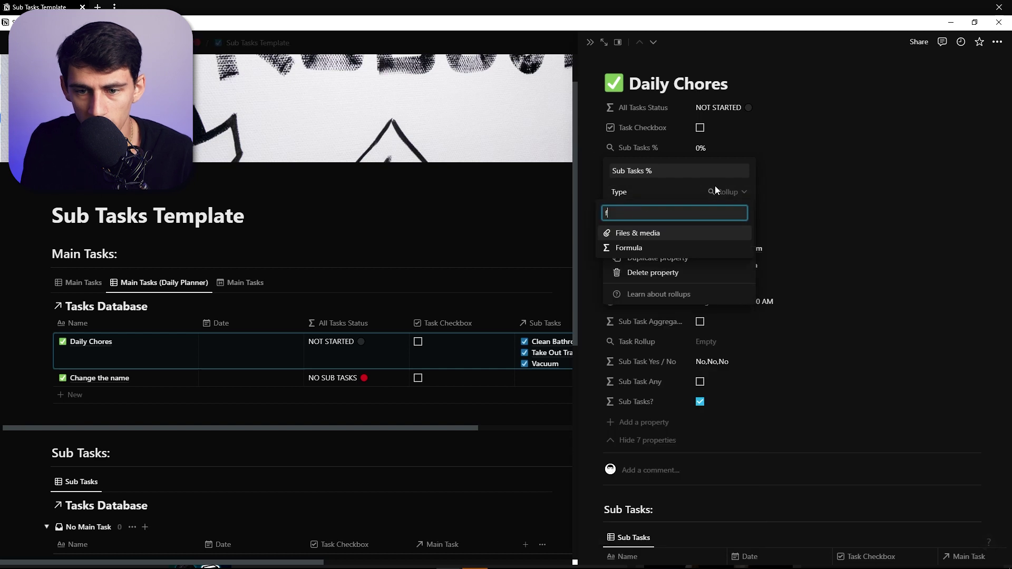
type("o")
key("Return")
- Set the Sub Tasks % formula to reference Sub Tasks % (Rollup), formatted as a percentage
left_click(723, 148)
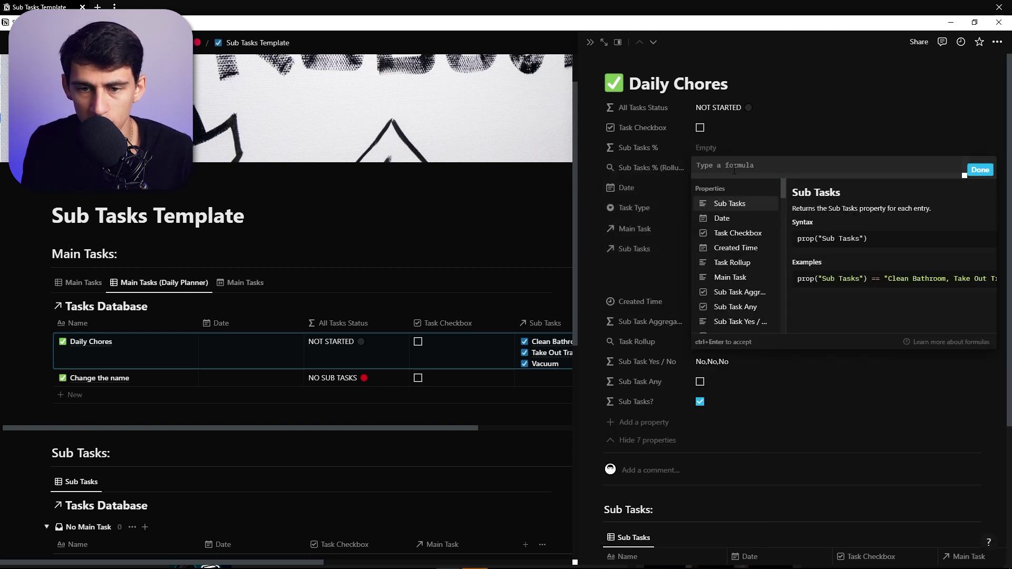
type("sub tasks")
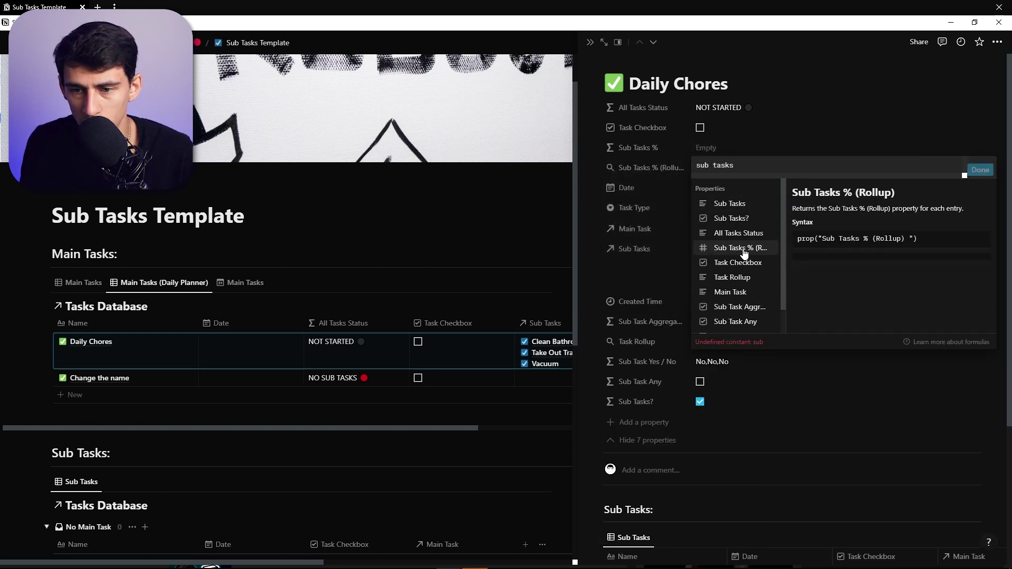
left_click(740, 247)
left_click_drag(740, 166, 696, 165)
key("BackSpace")
left_click(686, 182)
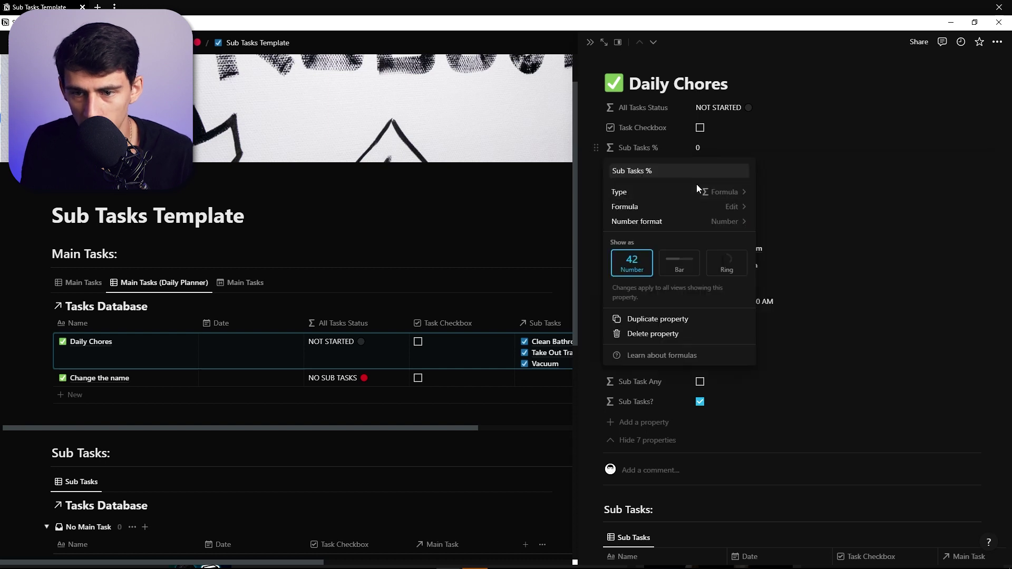
left_click(718, 226)
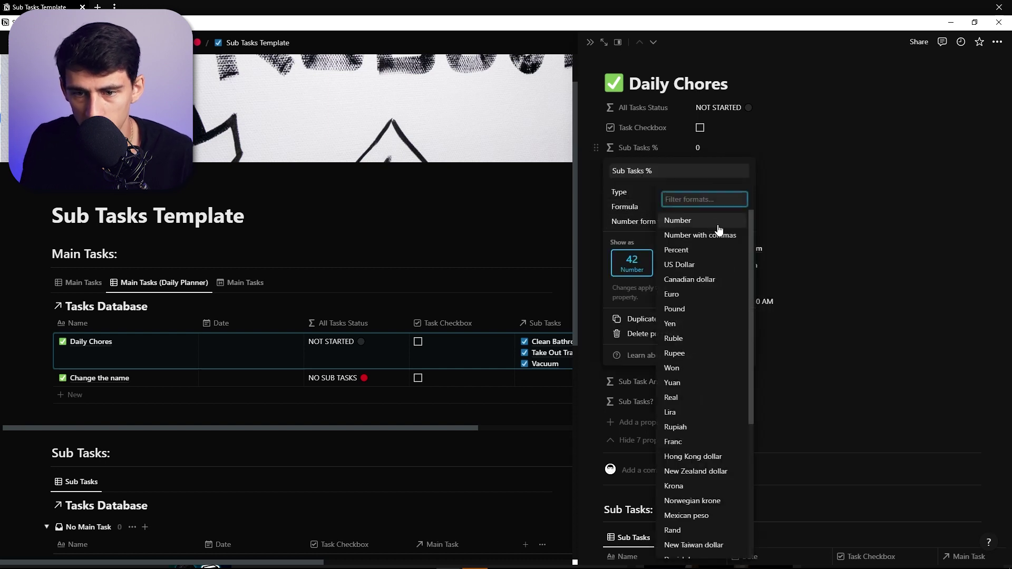
left_click(679, 250)
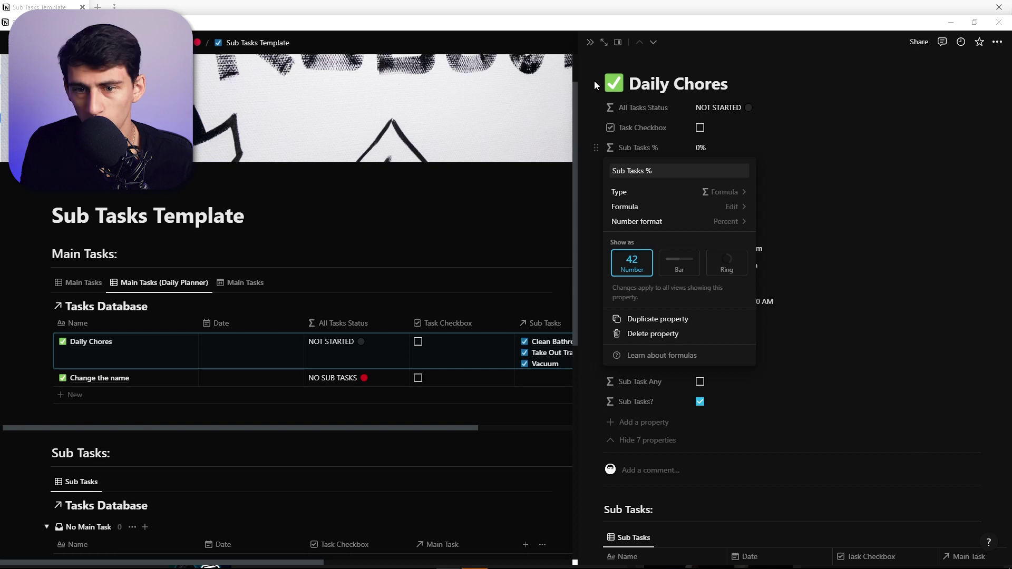
left_click(654, 135)
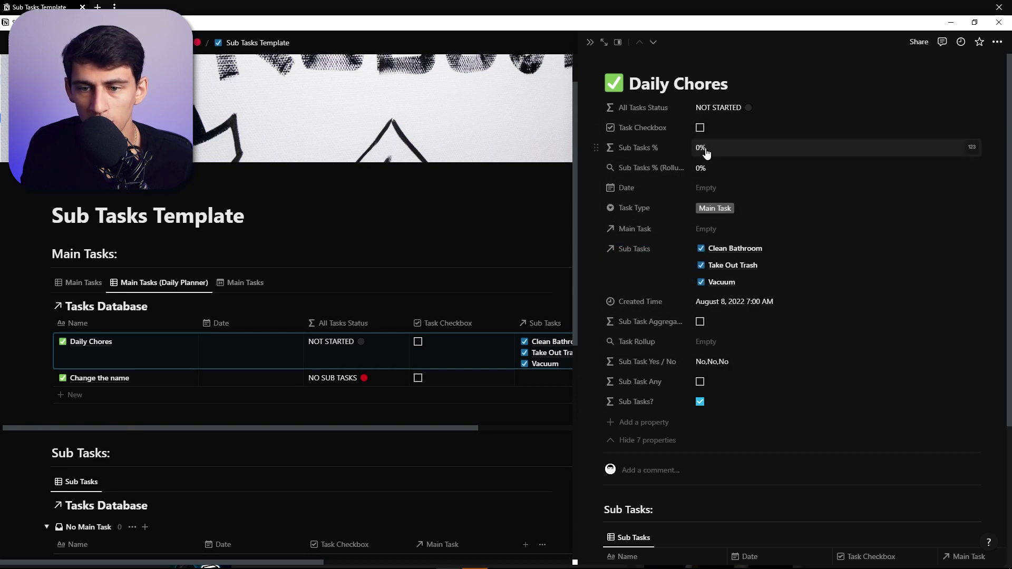
left_click(672, 149)
- Duplicate Sub Tasks % as Progress Bar with formula if(prop("Task Checkbox") == true, 1, …)
left_click(658, 215)
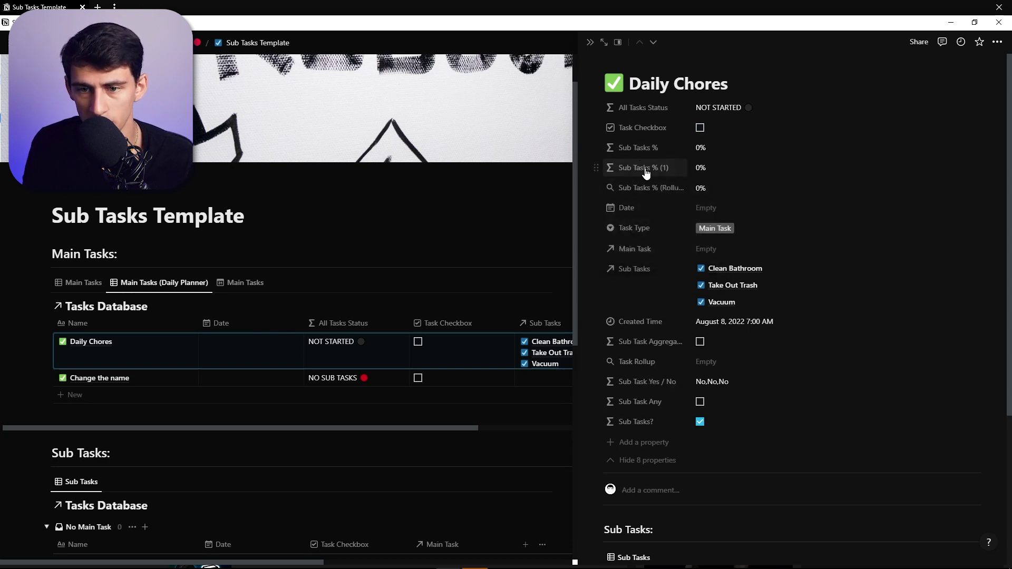
left_click(643, 168)
type("Progress Bar")
left_click(672, 205)
key("ctrl+shift+Left")
key("ctrl+shift+Left")
key("ctrl+shift+Left")
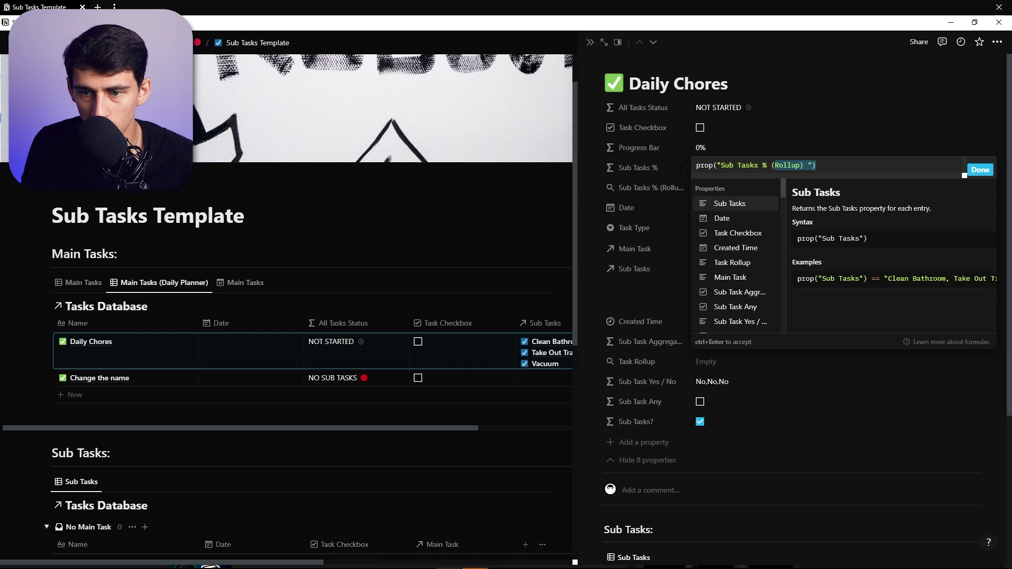
key("BackSpace")
type("if(prop(\"Ta")
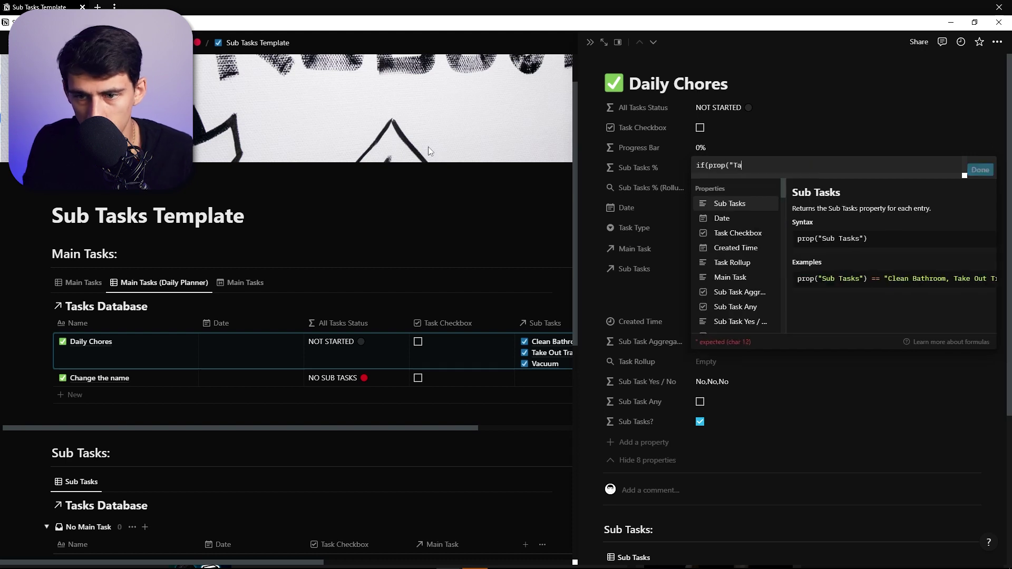
type("true, 1")
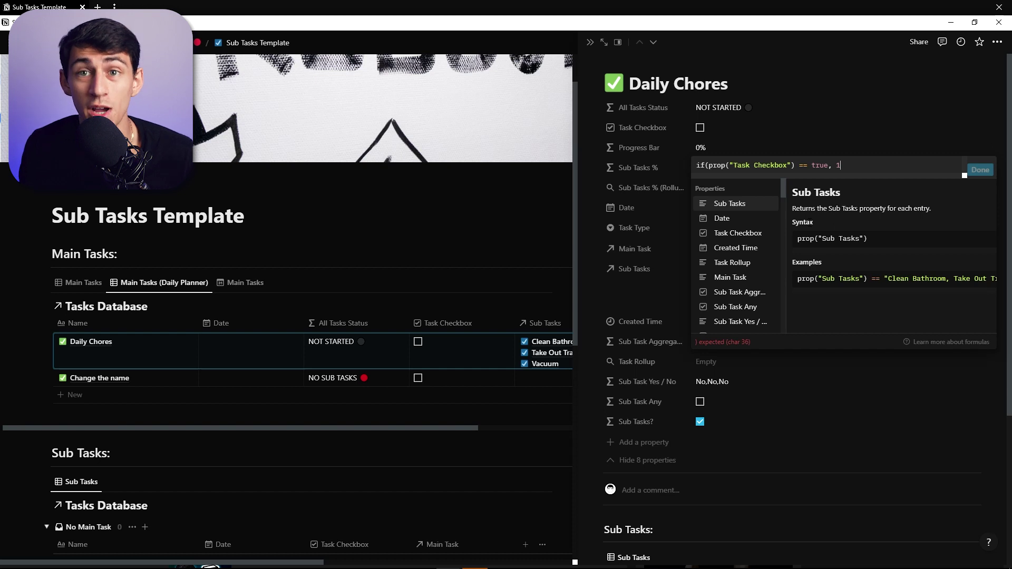
type(", prop(\"Sub Tasks %")
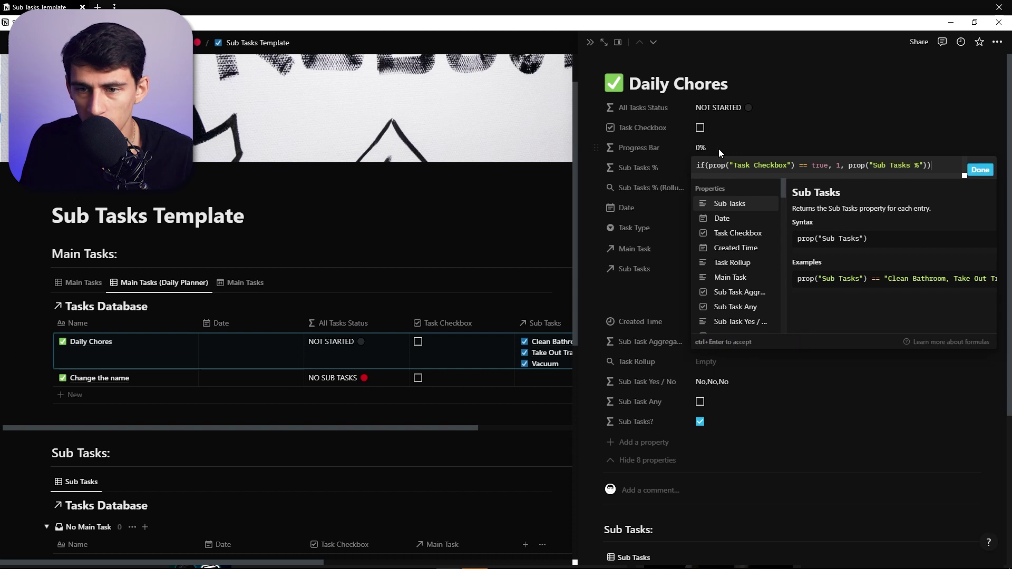
left_click(686, 148)
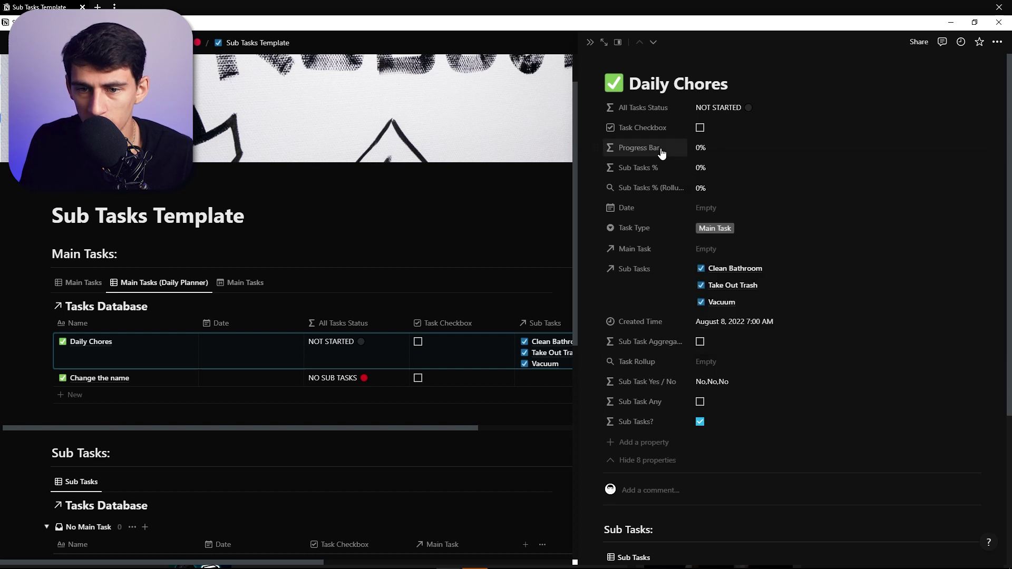
- Display Progress Bar as a blue bar
left_click(645, 182)
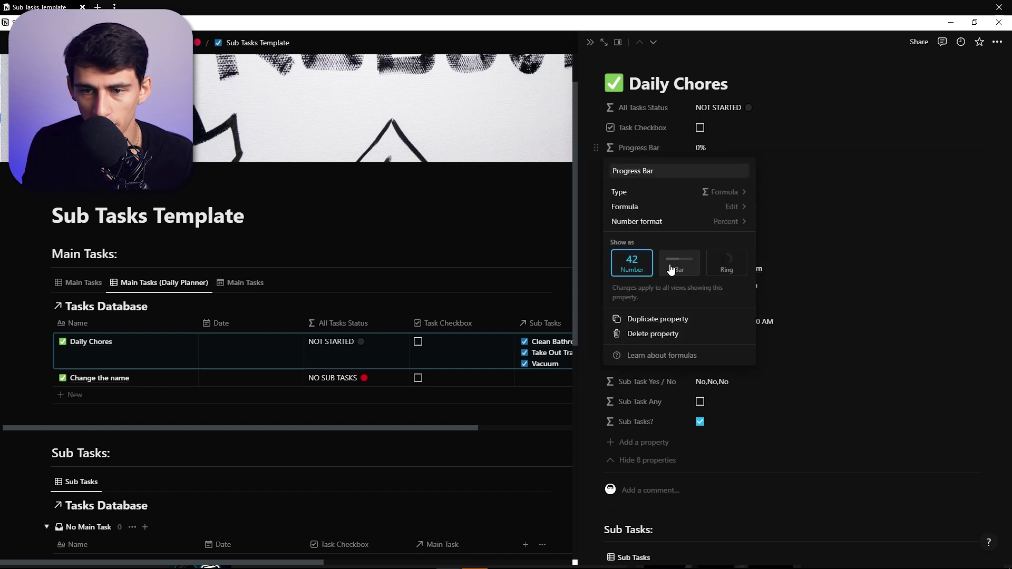
left_click(671, 270)
left_click(731, 297)
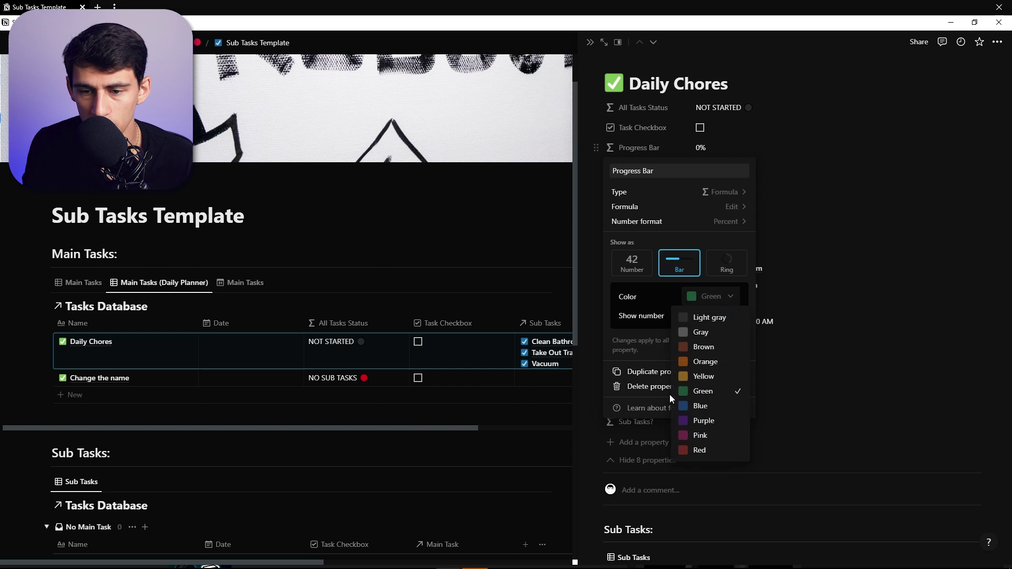
left_click(709, 411)
left_click(727, 263)
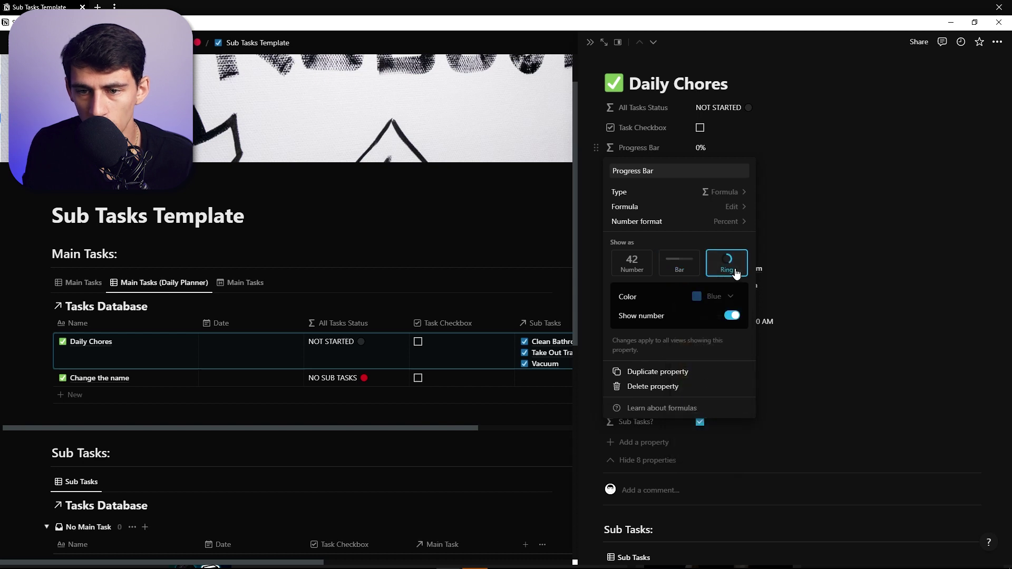
left_click(681, 266)
left_click(825, 319)
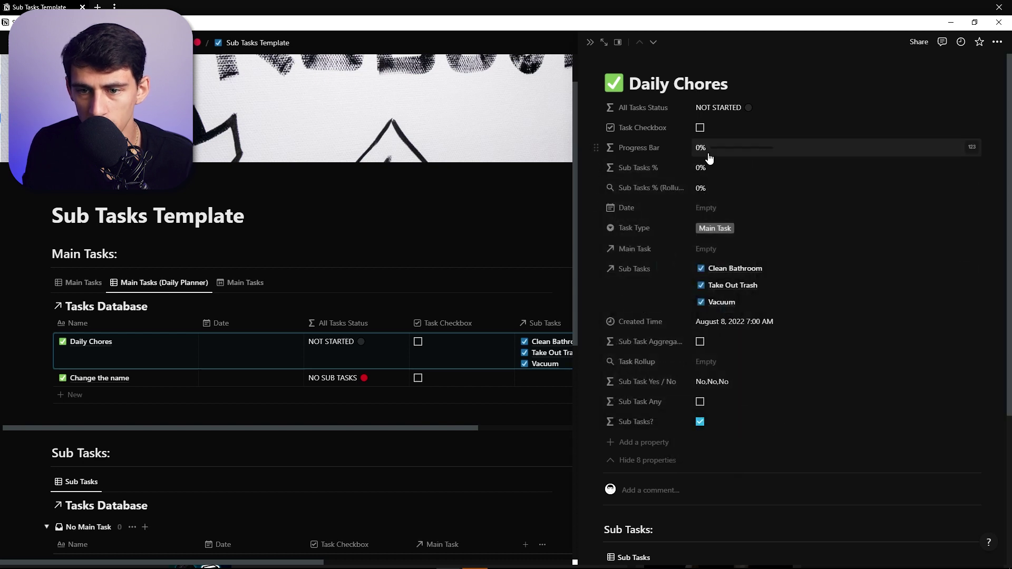
scroll(796, 237, "down", 1)
scroll(796, 237, "down", 4)
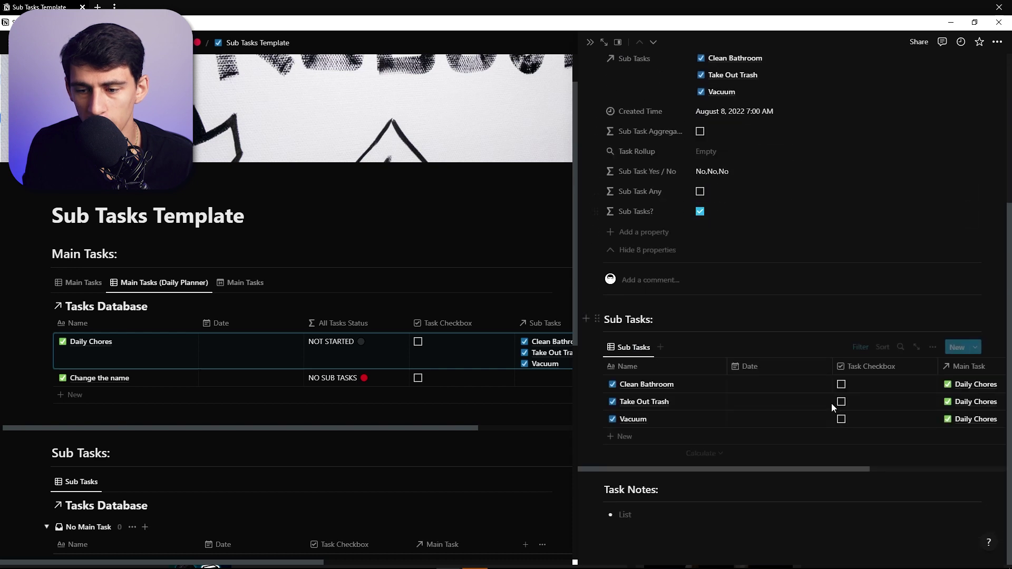
- Tick Clean Bathroom, then switch Progress Bar to a ring display
left_click(841, 385)
scroll(791, 276, "up", 3)
scroll(727, 155, "up", 2)
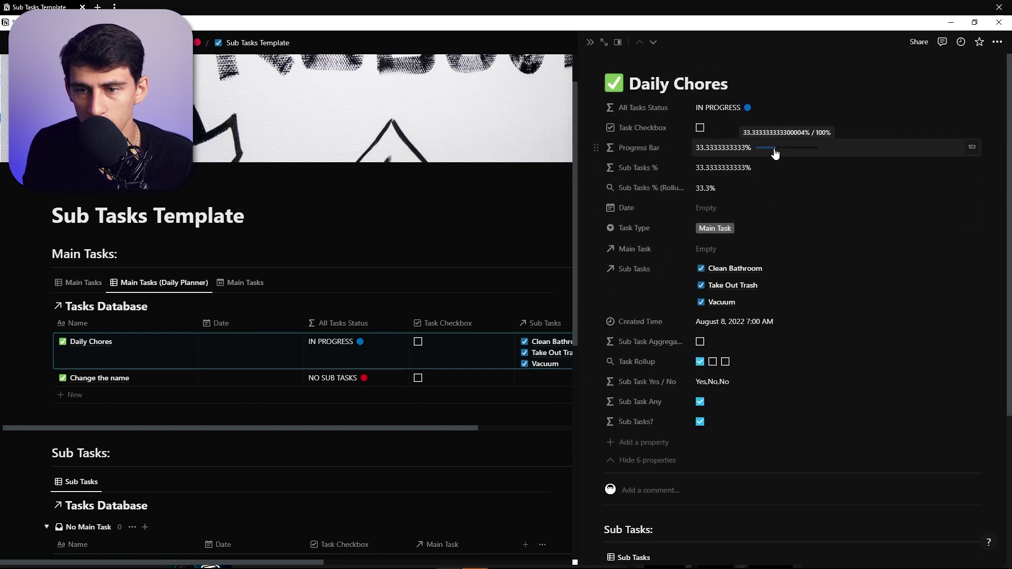
left_click(721, 147)
left_click(656, 149)
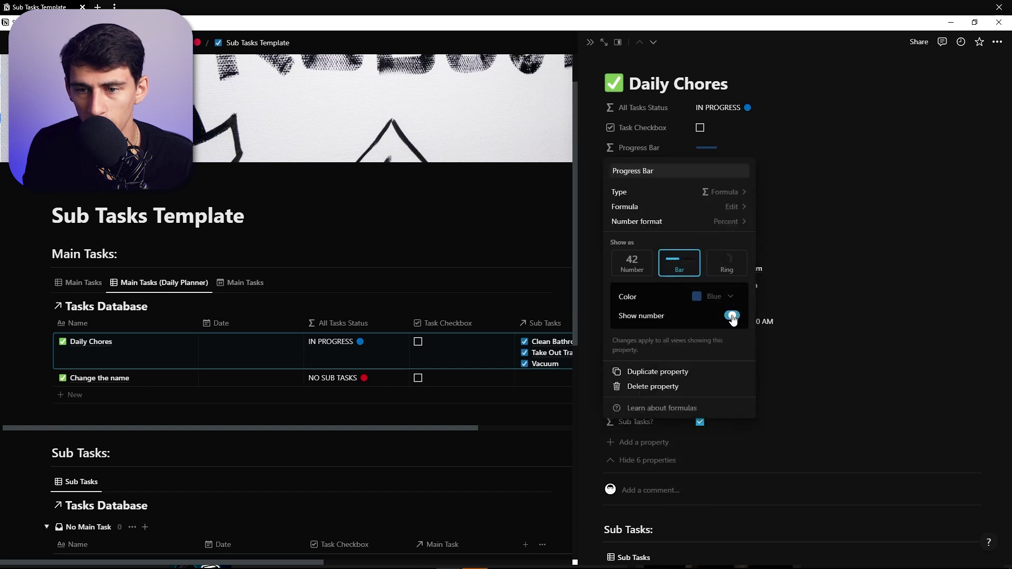
left_click(726, 264)
left_click(775, 227)
scroll(791, 393, "down", 1)
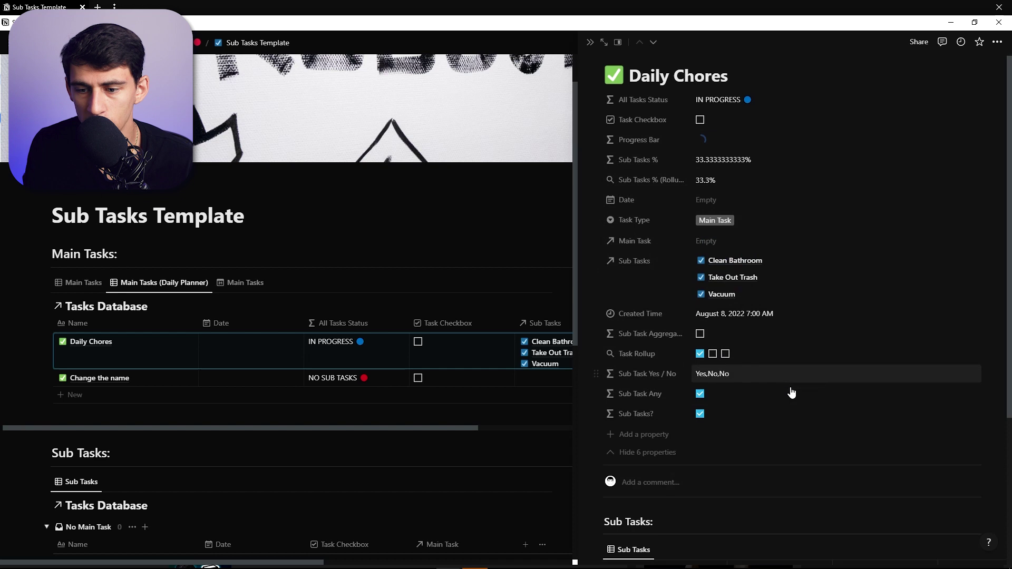
scroll(790, 393, "up", 1)
- Tick Take Out Trash and always hide Sub Tasks % on the page
left_click(701, 147)
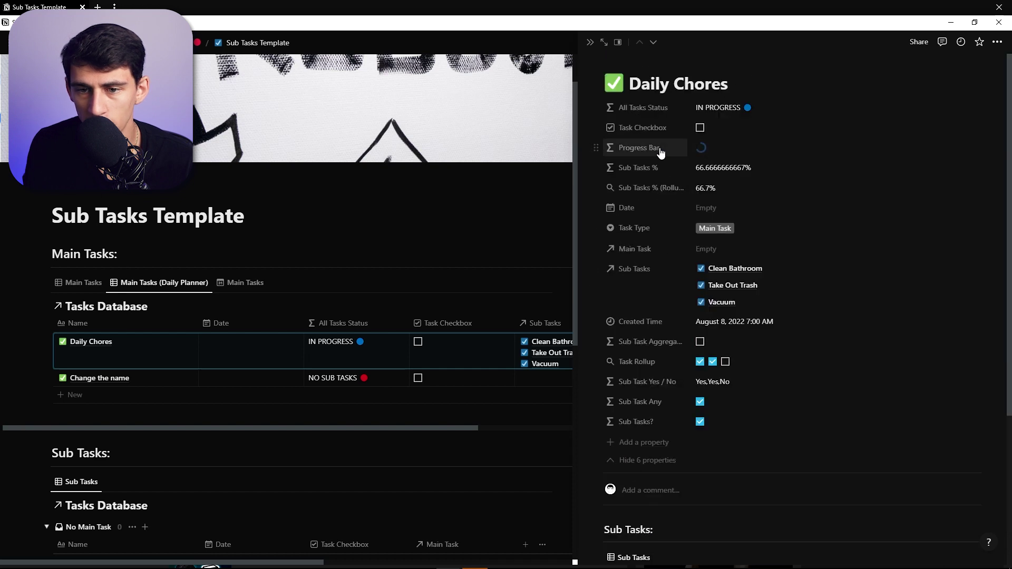
left_click(654, 168)
left_click(739, 239)
mouse_move(647, 224)
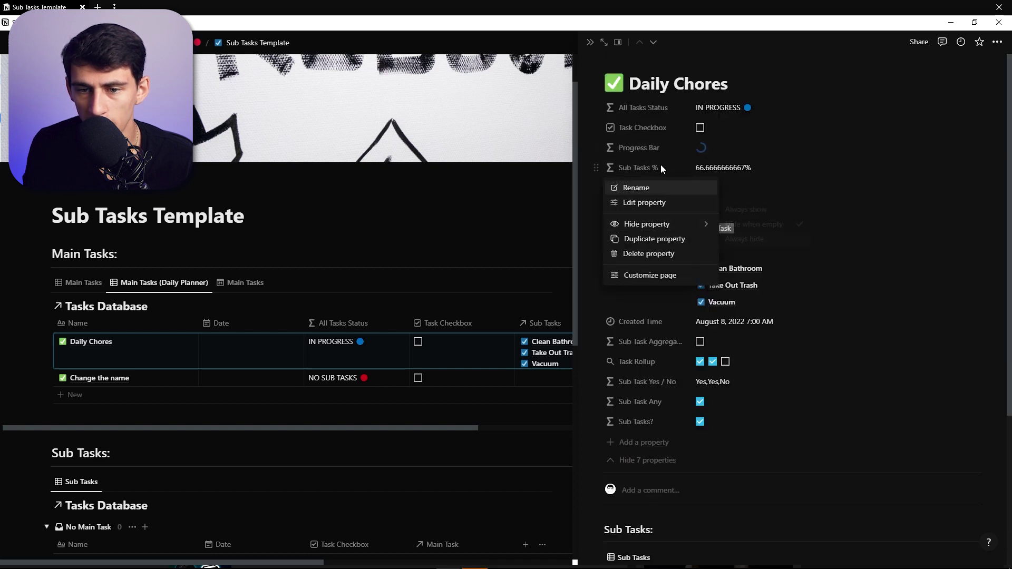
left_click(739, 240)
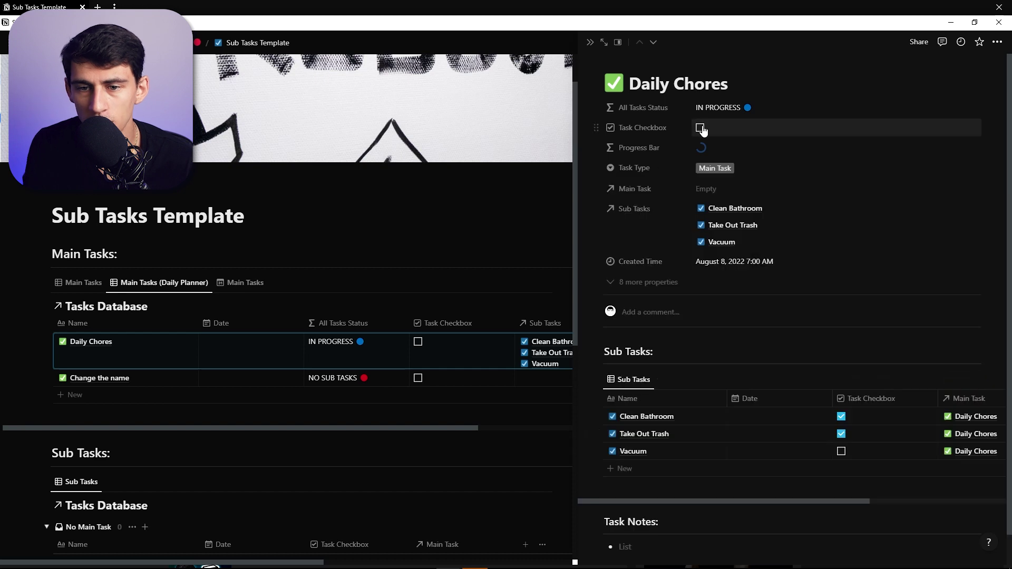
- Test the Task Checkbox, then show Progress Bar as a bar with its number
left_click(700, 128)
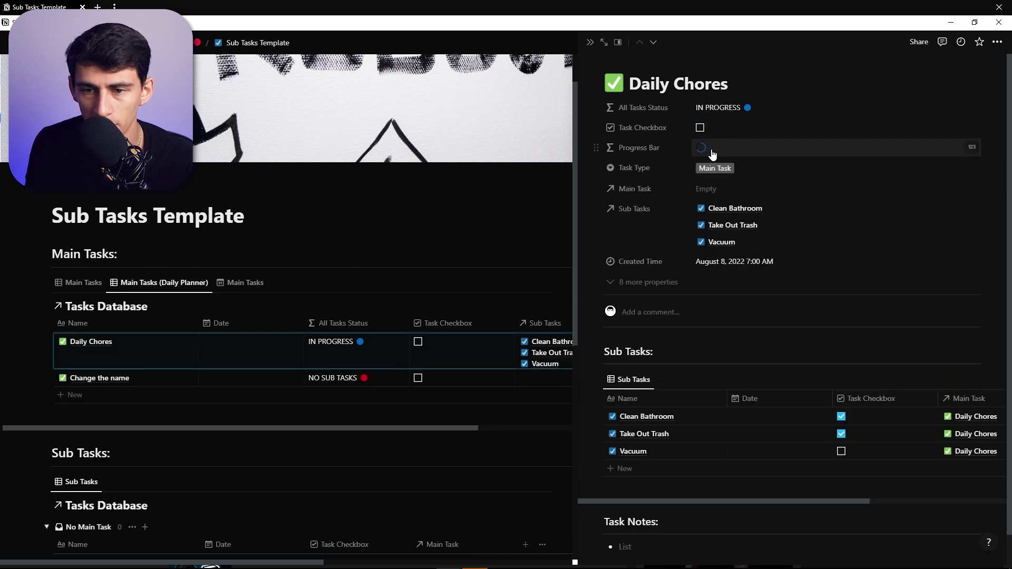
left_click(655, 156)
mouse_move(647, 205)
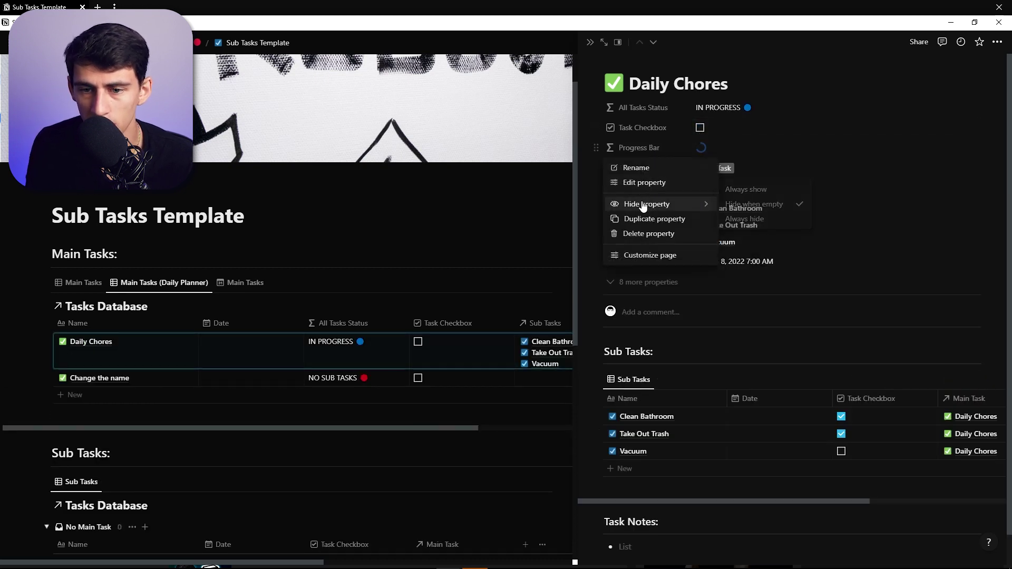
left_click(644, 182)
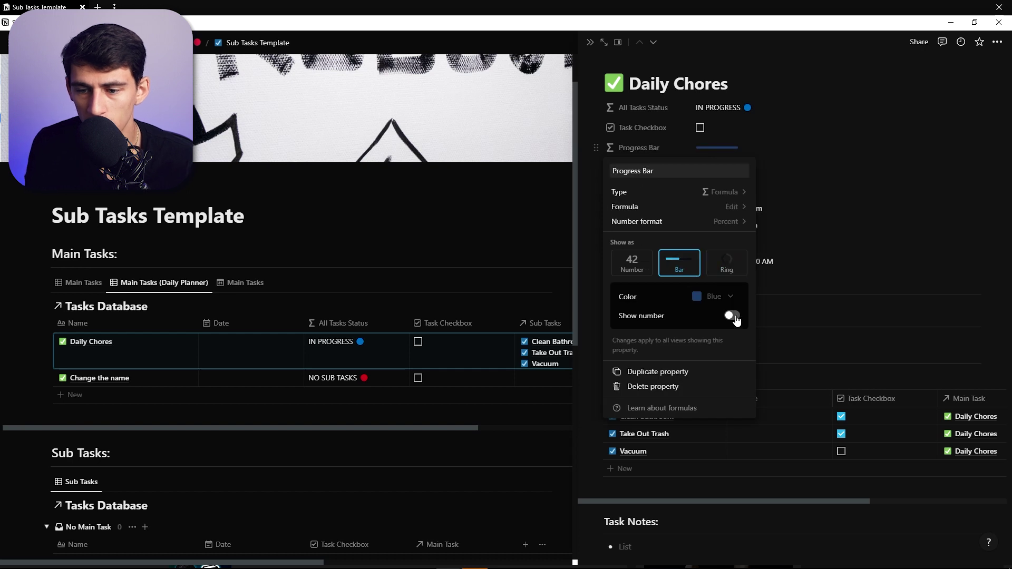
left_click(686, 482)
- Add sub-task 'Take the dog for a walk' and leave all sub-tasks and Task Checkbox unticked
left_click(653, 465)
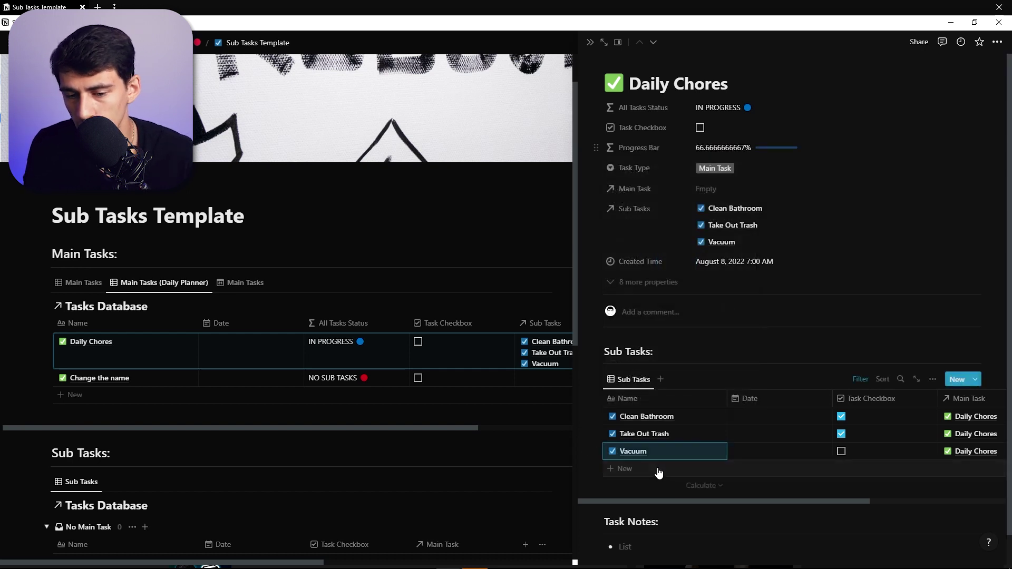
type("TAke")
key("BackSpace")
key("BackSpace")
key("BackSpace")
type("ake the dog for a walk")
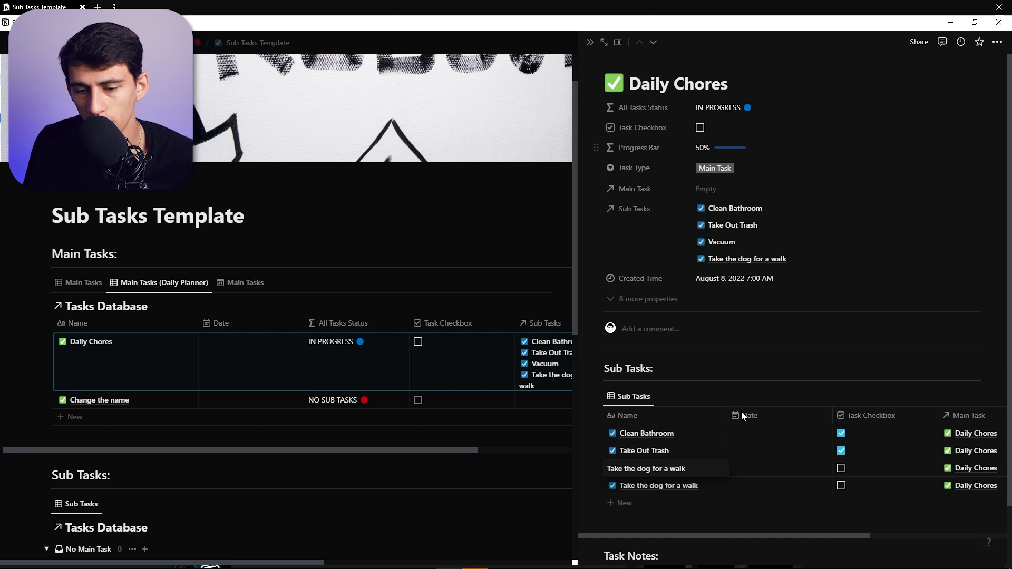
key("Escape")
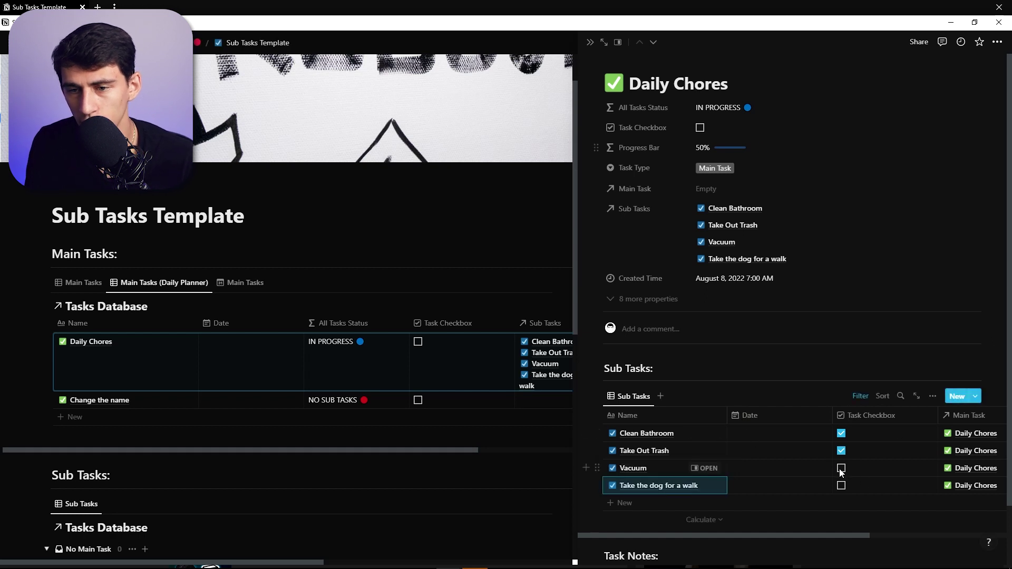
left_click(841, 469)
mouse_move(729, 148)
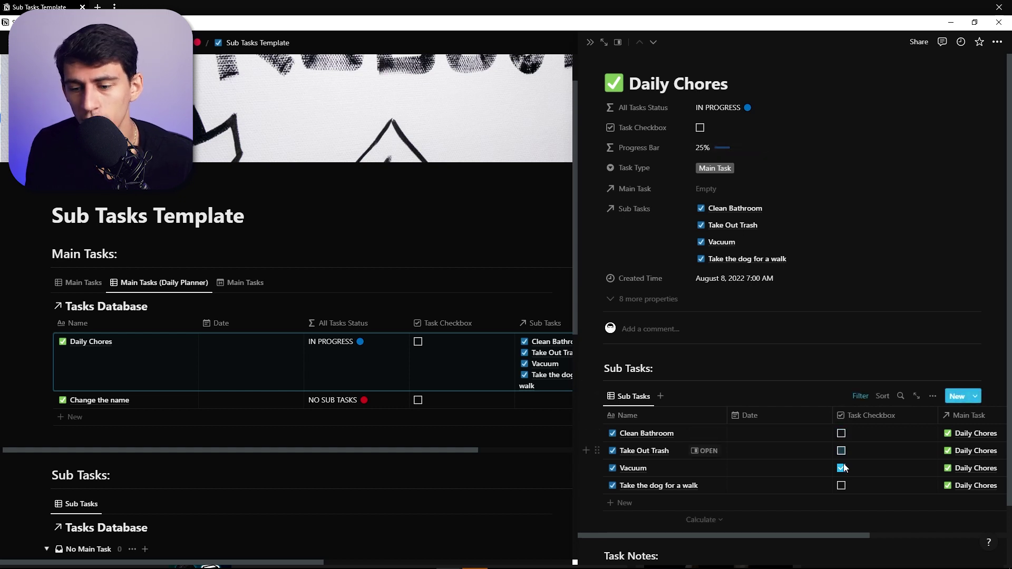
left_click(841, 468)
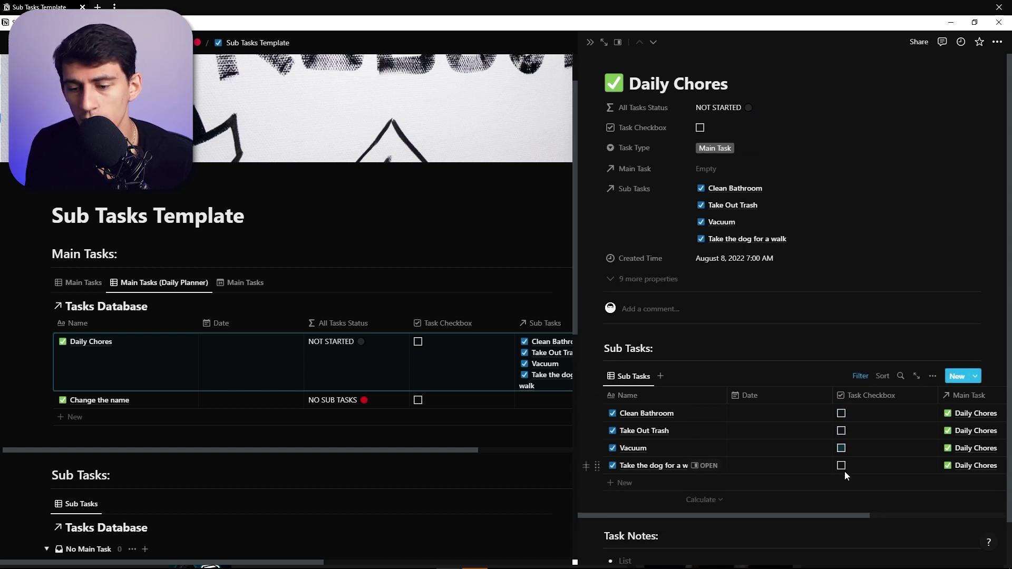
left_click(700, 128)
mouse_move(644, 431)
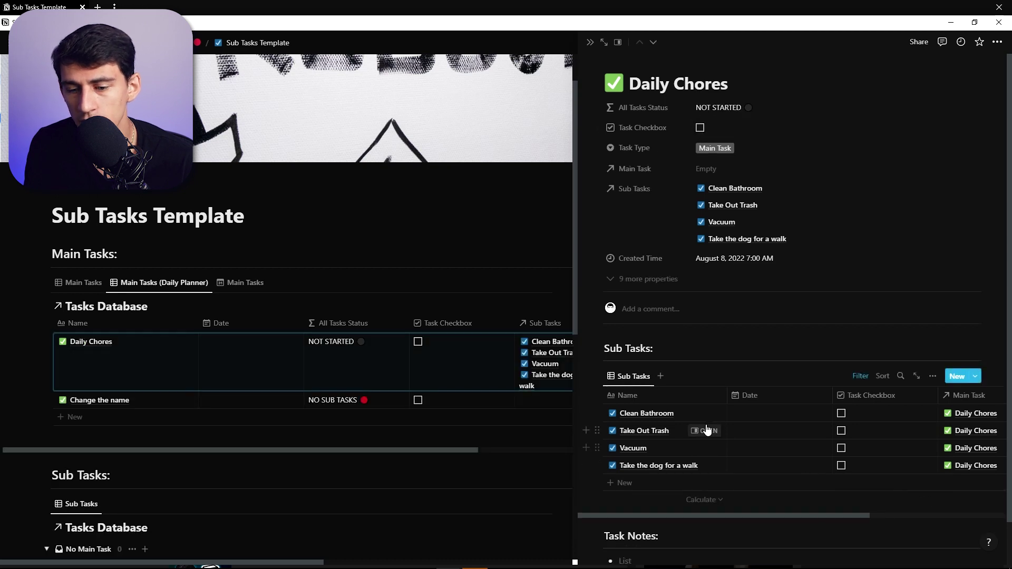
left_click(705, 415)
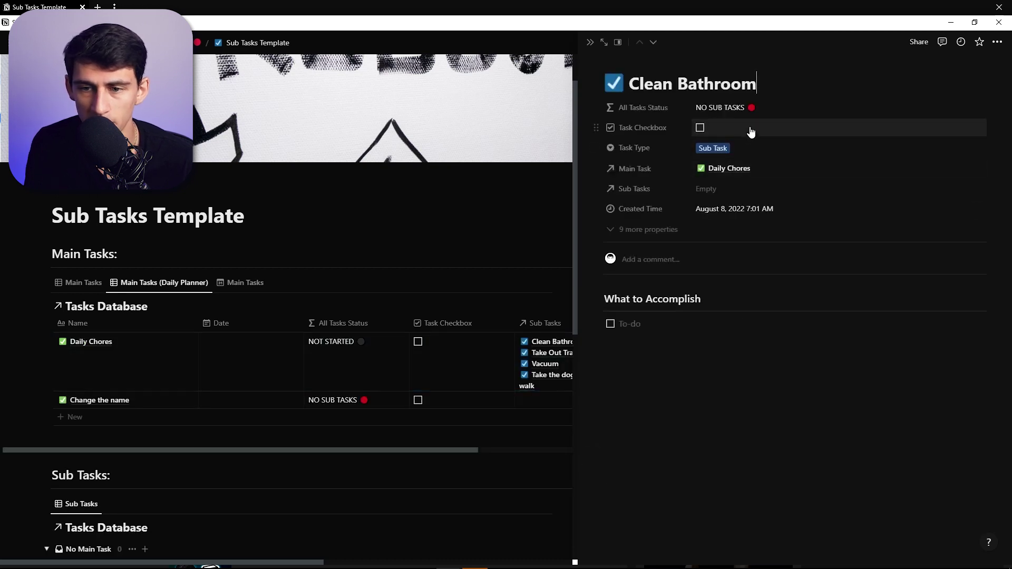
left_click(648, 230)
left_click(720, 128)
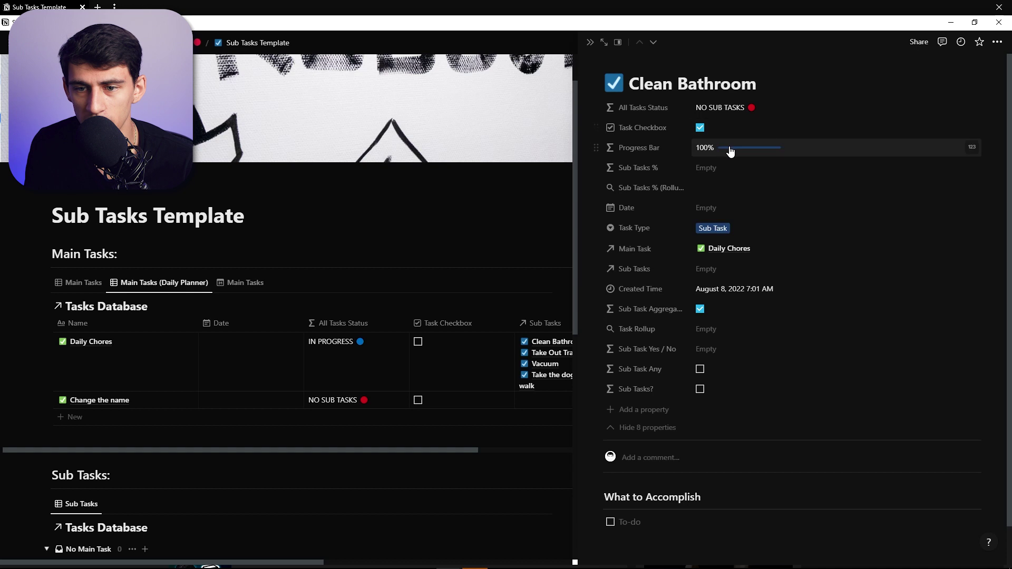
left_click(701, 127)
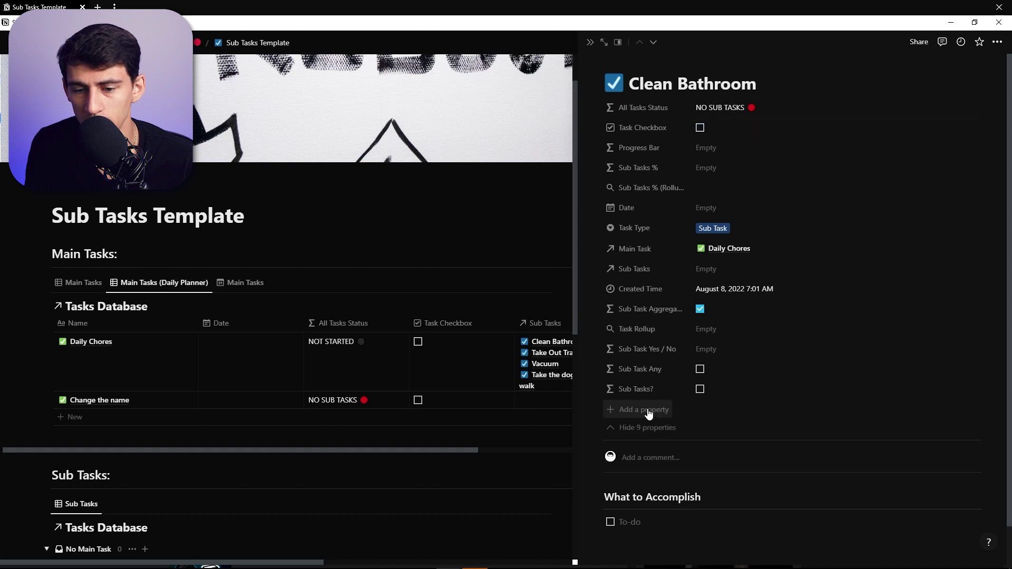
left_click(649, 428)
left_click(724, 168)
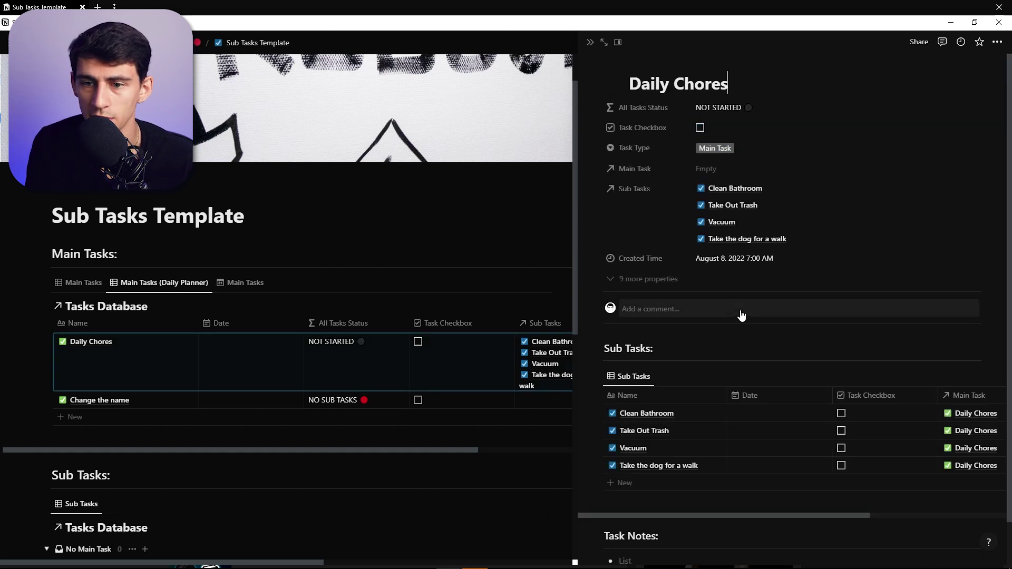